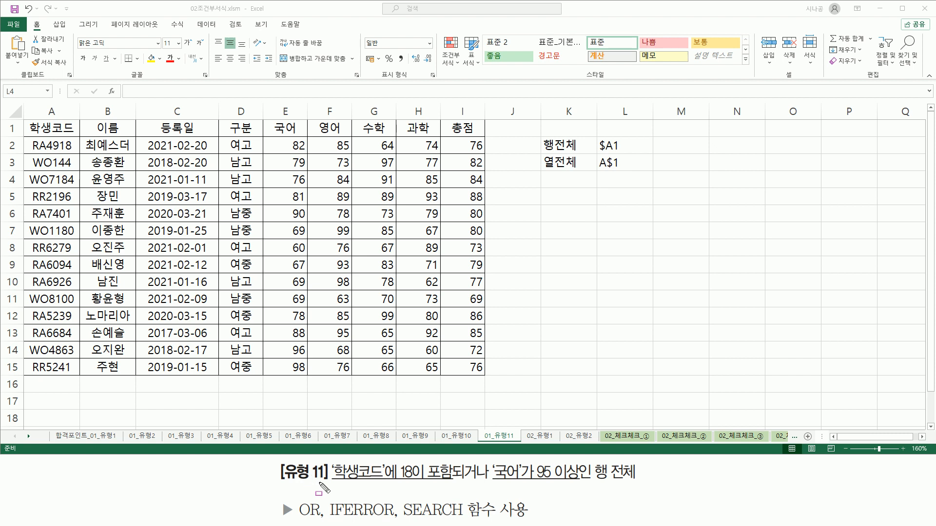
pyautogui.moveTo(331, 485); pyautogui.dragTo(388, 485)
pyautogui.moveTo(25, 120); pyautogui.dragTo(77, 134)
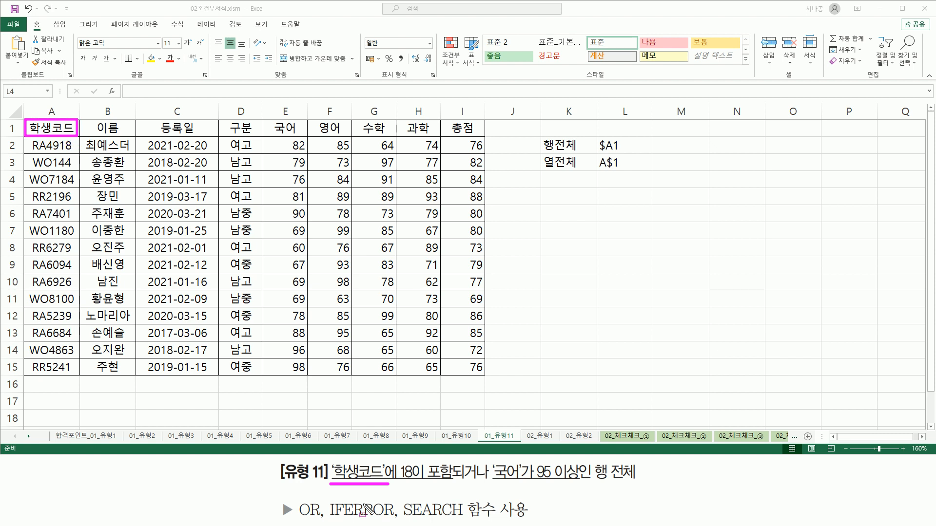
pyautogui.moveTo(399, 461)
pyautogui.mouseDown()
pyautogui.moveTo(411, 484)
pyautogui.moveTo(522, 480)
pyautogui.mouseUp()
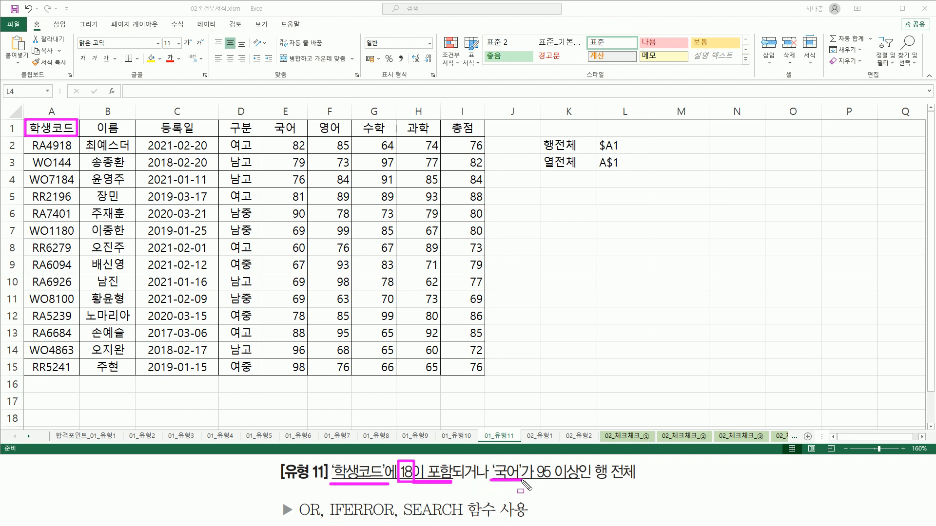
pyautogui.moveTo(268, 117)
pyautogui.mouseDown()
pyautogui.moveTo(315, 140)
pyautogui.moveTo(306, 137)
pyautogui.mouseUp()
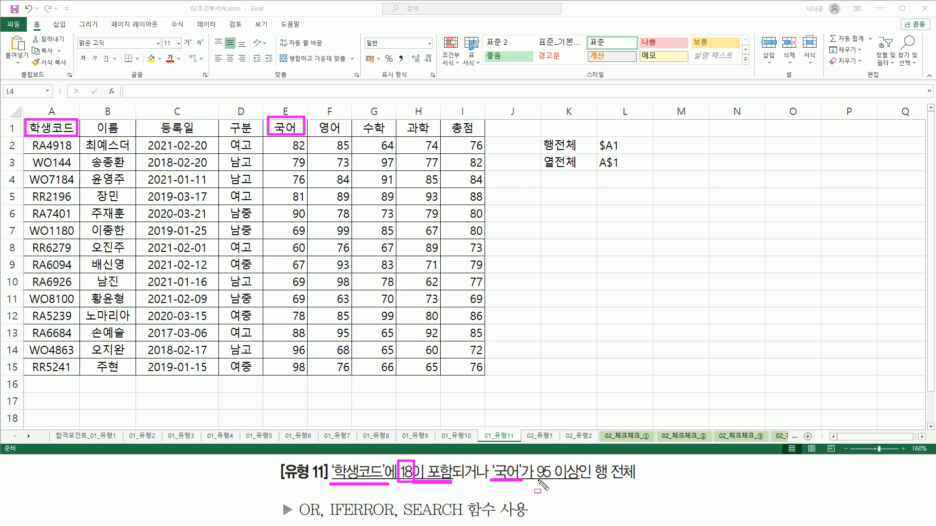
pyautogui.moveTo(536, 481); pyautogui.dragTo(641, 485)
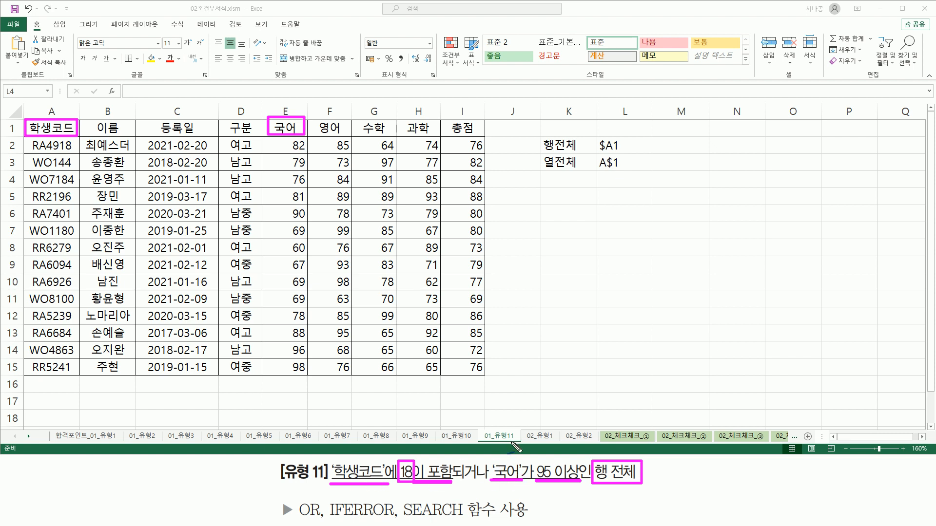
pyautogui.moveTo(454, 484); pyautogui.dragTo(487, 484)
pyautogui.moveTo(303, 500); pyautogui.dragTo(318, 492)
pyautogui.moveTo(59, 151); pyautogui.dragTo(72, 150)
pyautogui.moveTo(54, 186); pyautogui.dragTo(64, 187)
pyautogui.moveTo(60, 268); pyautogui.dragTo(69, 236)
pyautogui.moveTo(419, 495); pyautogui.dragTo(430, 491)
pyautogui.press('Escape')
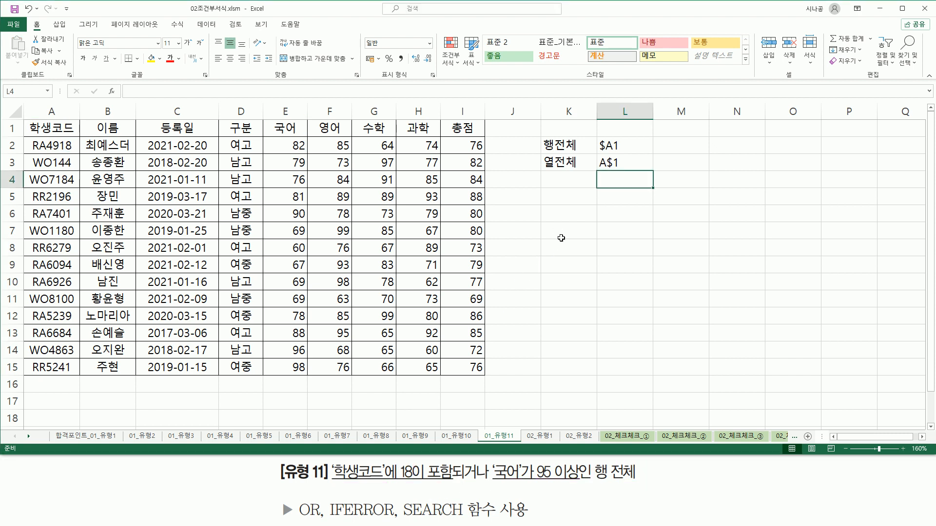
# Step: Enter the syntax note "SEARCH( 찾을텍스트, 문자열, 시작위치 )" as text in cell K6
pyautogui.click(559, 212)
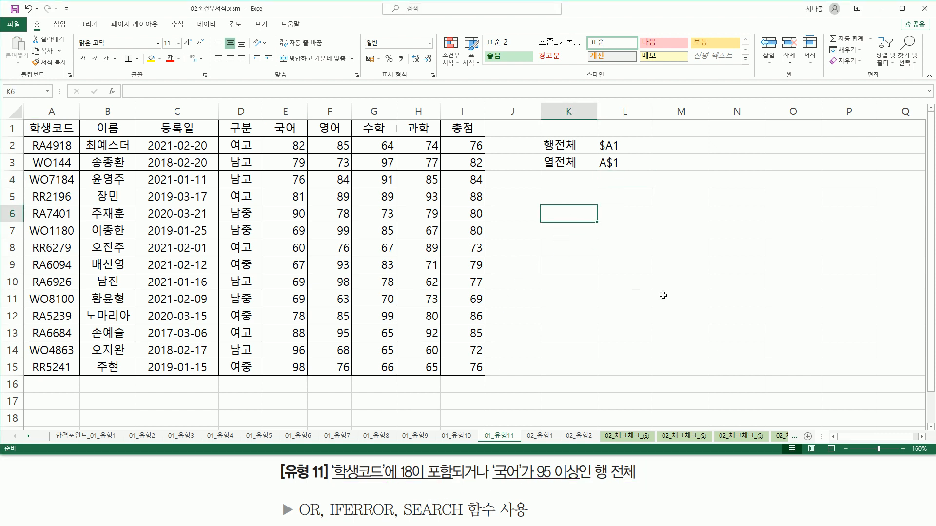
pyautogui.write('SEARCH( 찾을텍스트,')
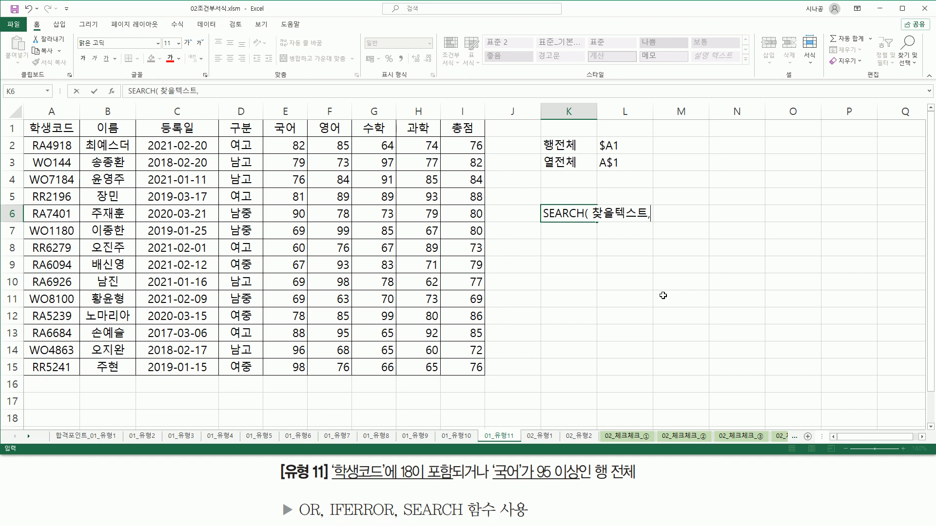
pyautogui.write(' 문자열, 시작위치 ')
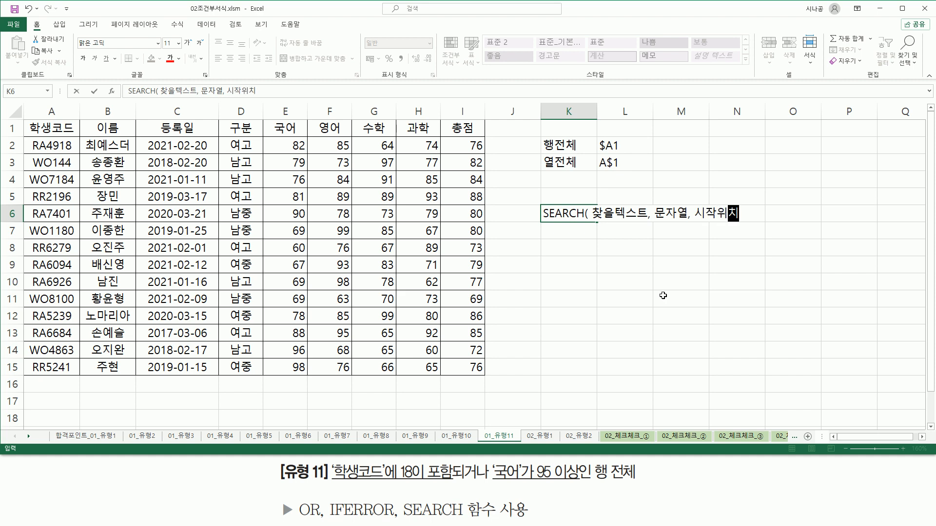
pyautogui.write(')')
pyautogui.press('Return')
pyautogui.click(650, 298)
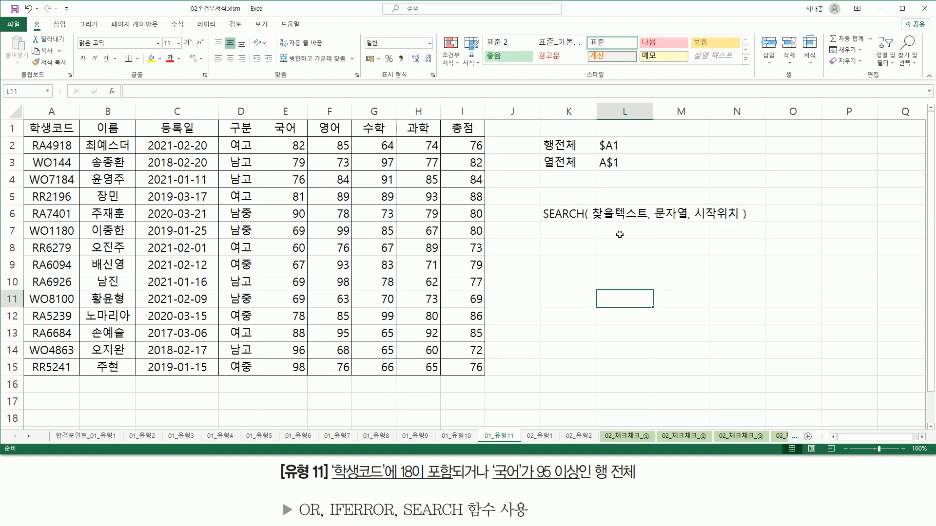
pyautogui.moveTo(654, 203); pyautogui.dragTo(687, 221)
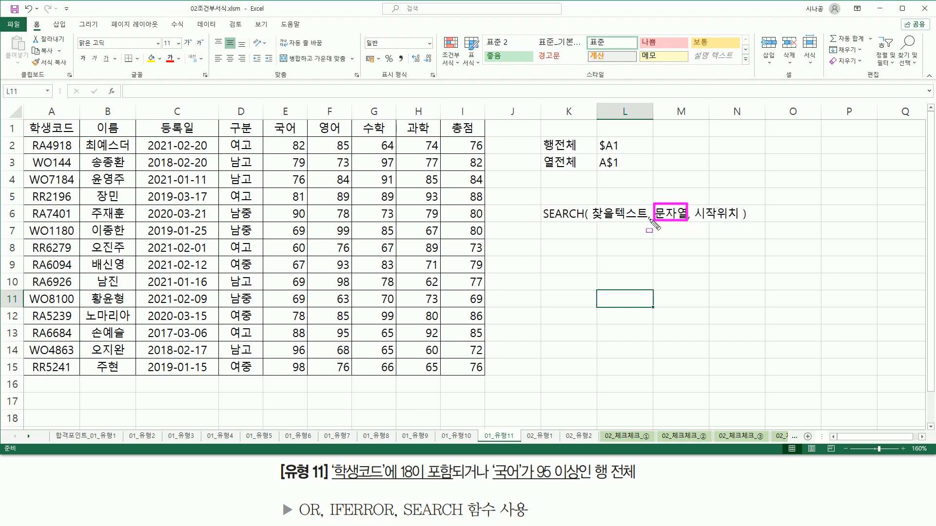
pyautogui.moveTo(593, 220); pyautogui.dragTo(738, 222)
pyautogui.moveTo(693, 200)
pyautogui.mouseDown()
pyautogui.moveTo(710, 225)
pyautogui.moveTo(741, 226)
pyautogui.mouseUp()
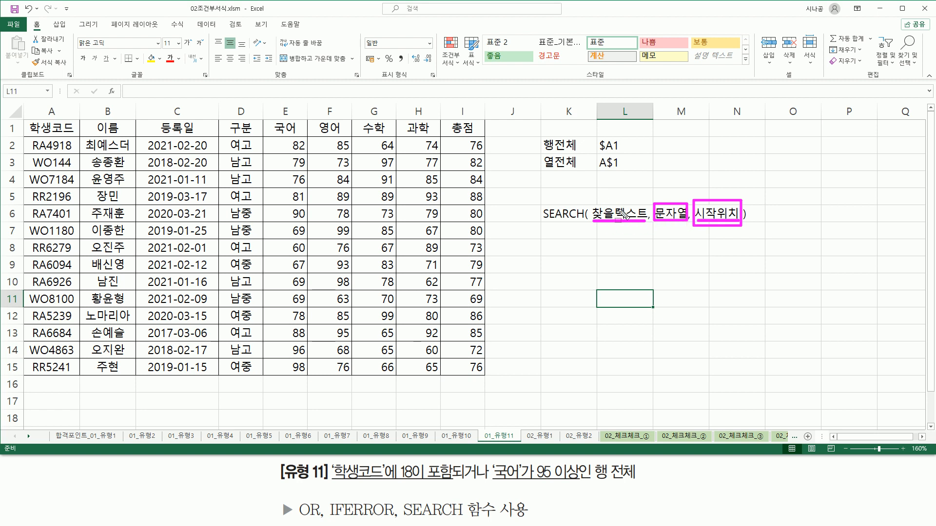
# Step: Enter the formula =SEARCH( "A", A2 ) in cell K8 to find the letter's position in the first student code
pyautogui.click(581, 251)
pyautogui.write('=SEA')
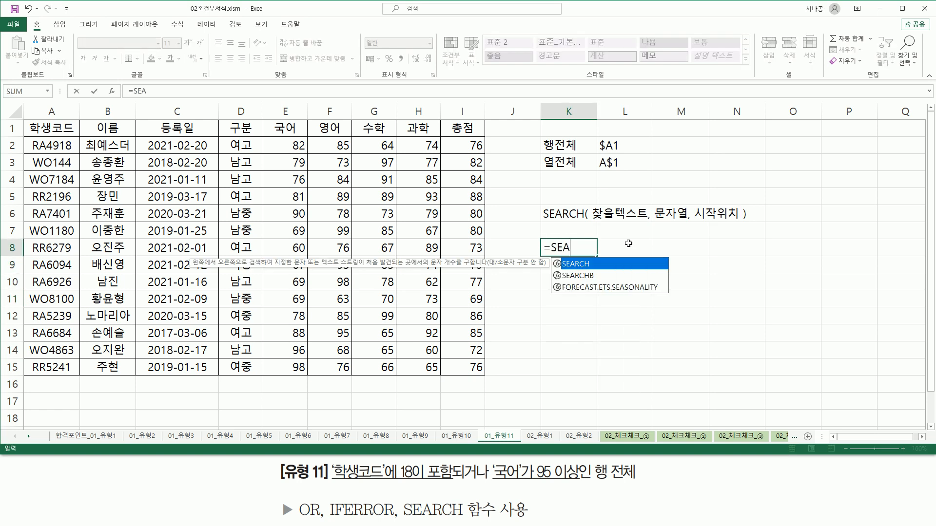
pyautogui.press('Tab')
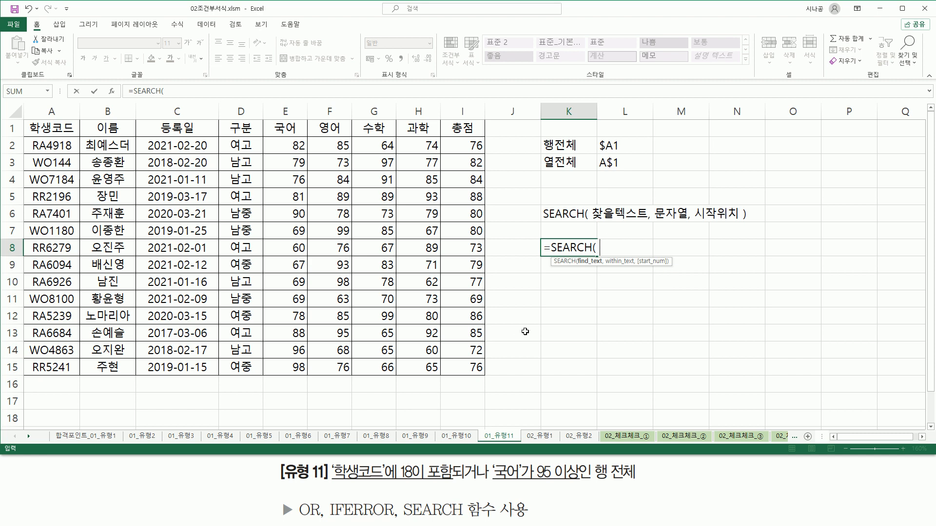
pyautogui.write('"A",')
pyautogui.click(54, 150)
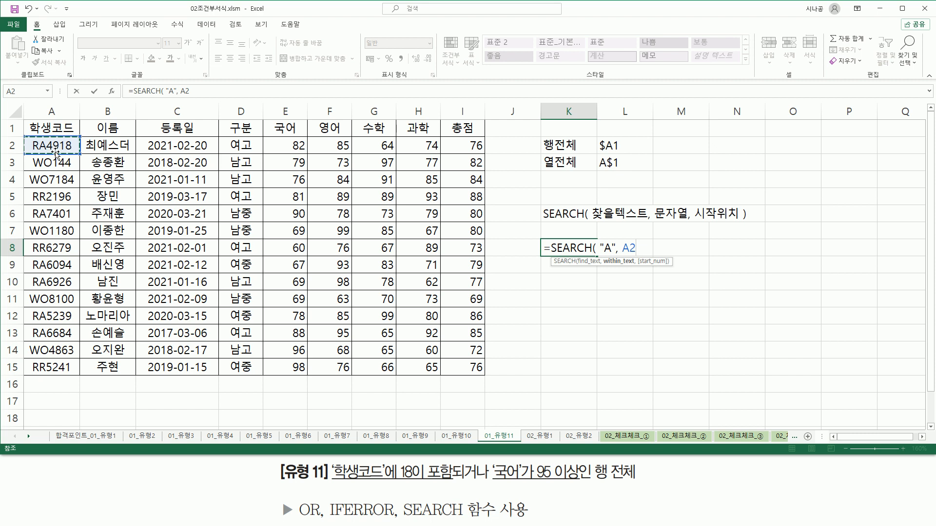
pyautogui.write(')')
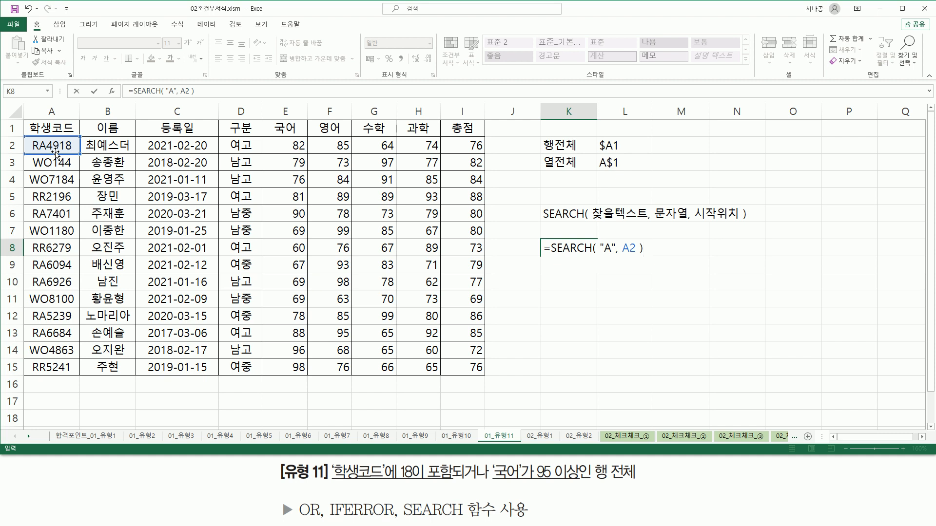
pyautogui.press('Return')
pyautogui.press('Up')
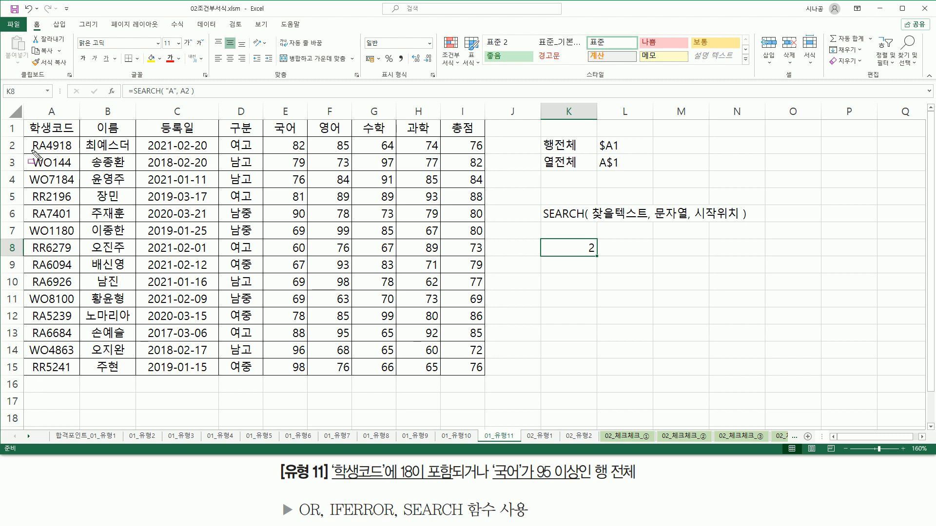
pyautogui.moveTo(28, 152); pyautogui.dragTo(77, 153)
pyautogui.moveTo(43, 139); pyautogui.dragTo(44, 138)
pyautogui.moveTo(599, 240); pyautogui.dragTo(599, 256)
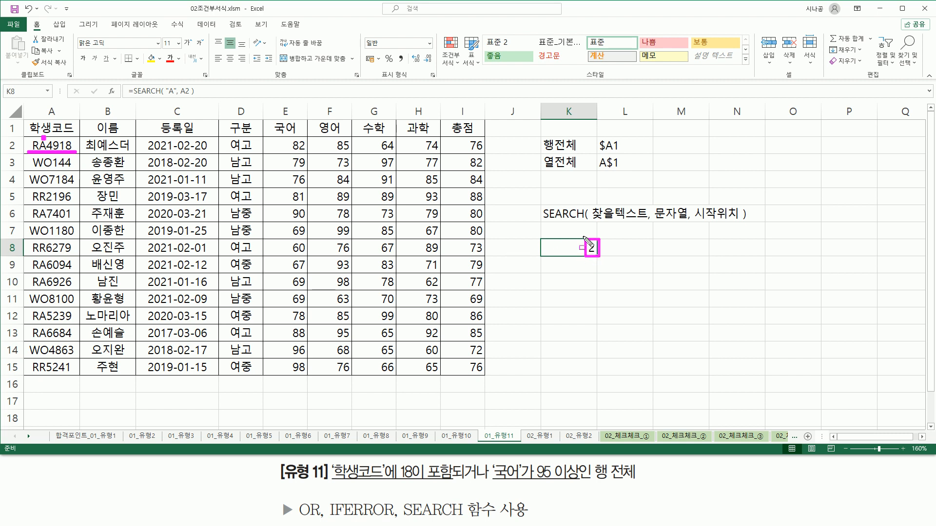
pyautogui.press('Escape')
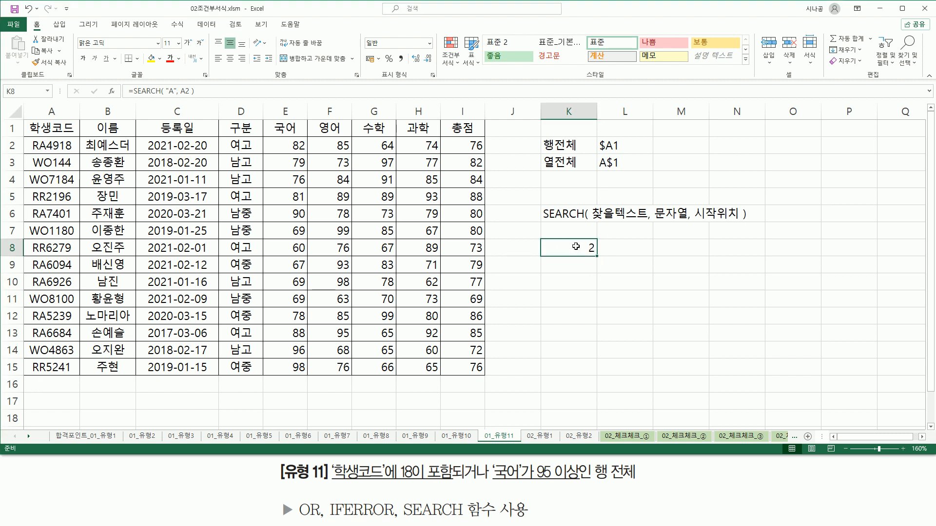
# Step: Change the search text in the K8 formula to the number 18 without quotes, giving =SEARCH( 18, A2 )
pyautogui.doubleClick(581, 247)
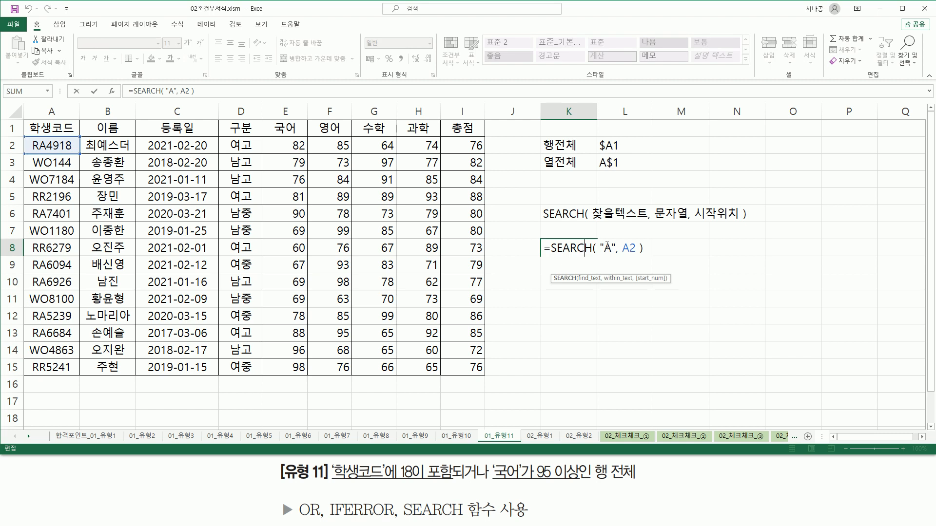
pyautogui.doubleClick(607, 248)
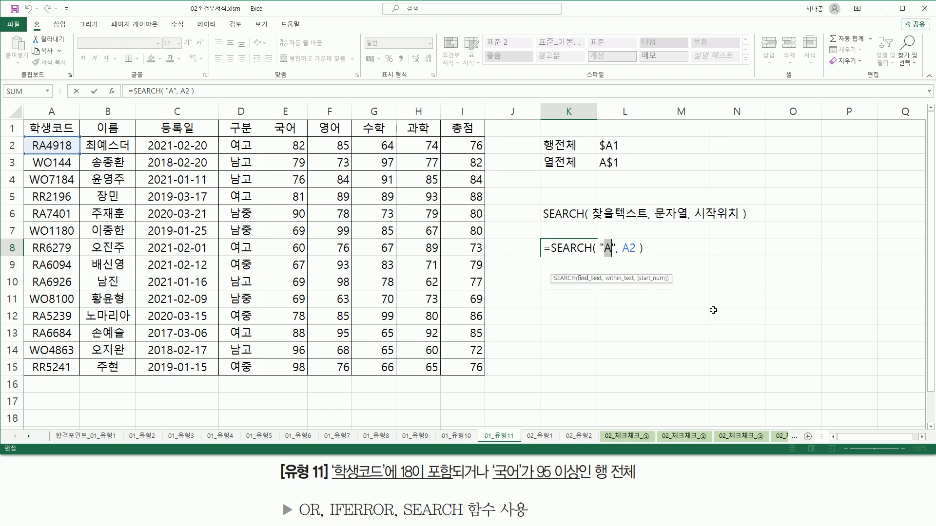
pyautogui.press('BackSpace')
pyautogui.press('BackSpace')
pyautogui.press('Delete')
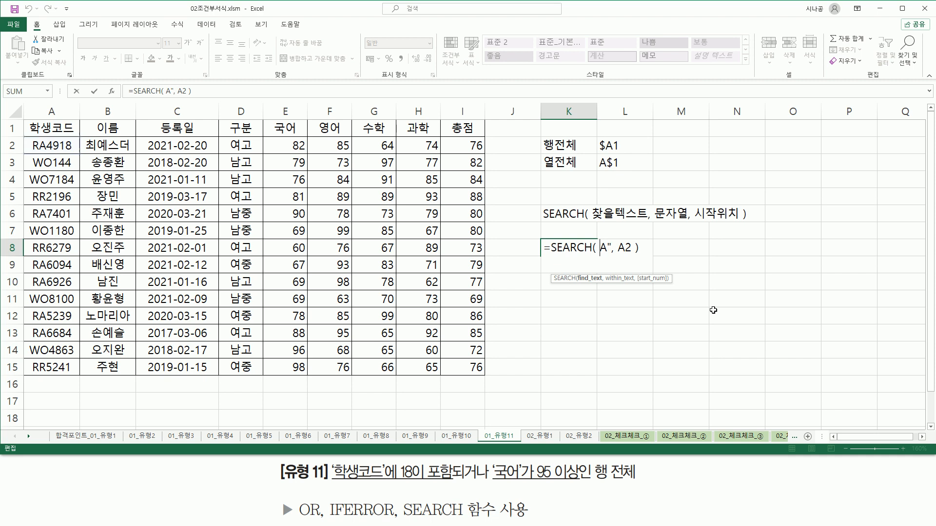
pyautogui.write('18')
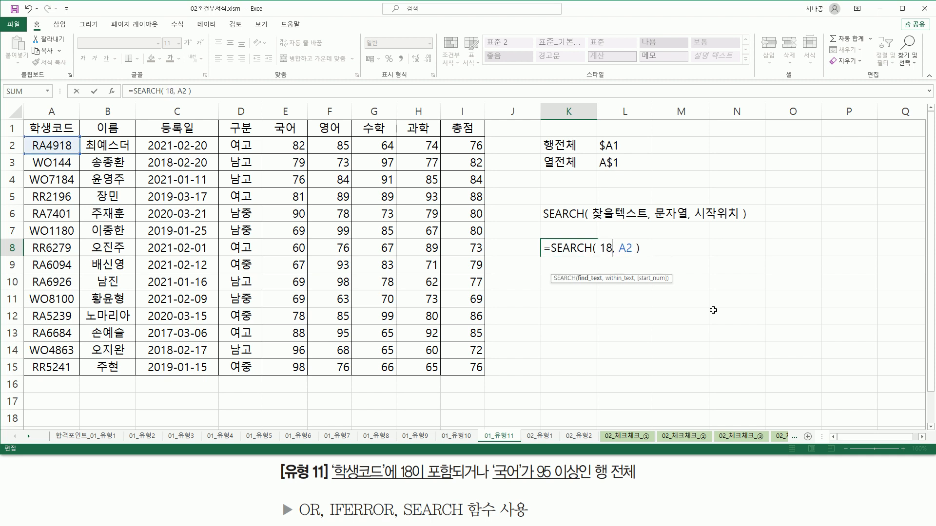
pyautogui.press('Return')
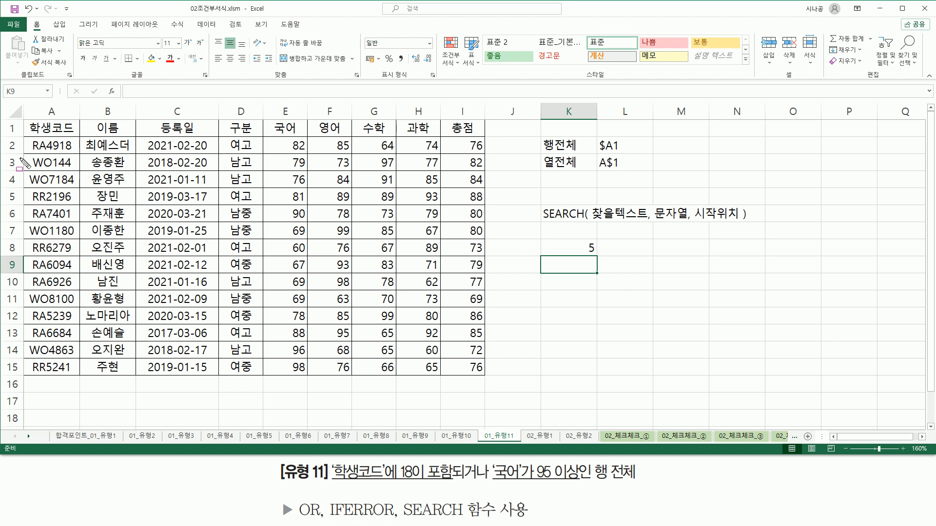
pyautogui.moveTo(29, 154); pyautogui.dragTo(74, 154)
pyautogui.moveTo(61, 133); pyautogui.dragTo(61, 139)
pyautogui.moveTo(580, 238); pyautogui.dragTo(600, 254)
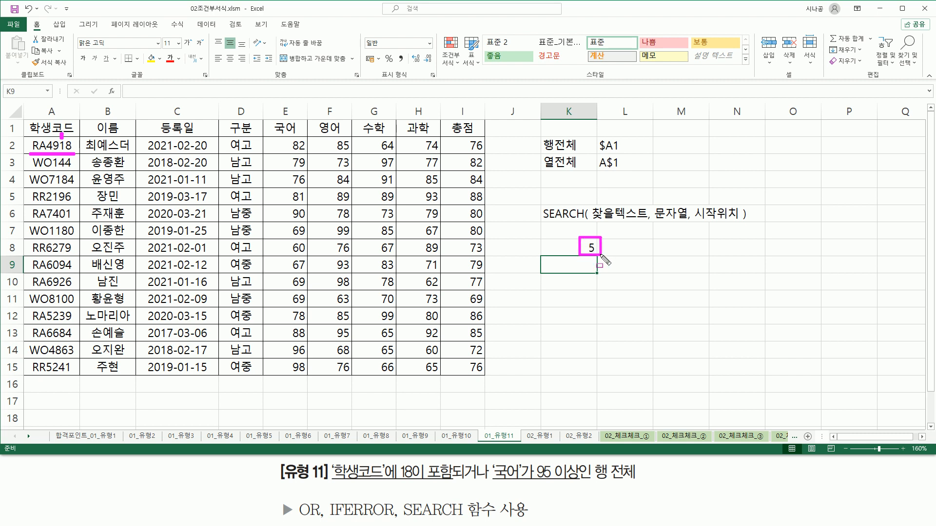
# Step: Change the search text in the K8 formula to 20, giving =SEARCH( 20, A2 )
pyautogui.click(576, 249)
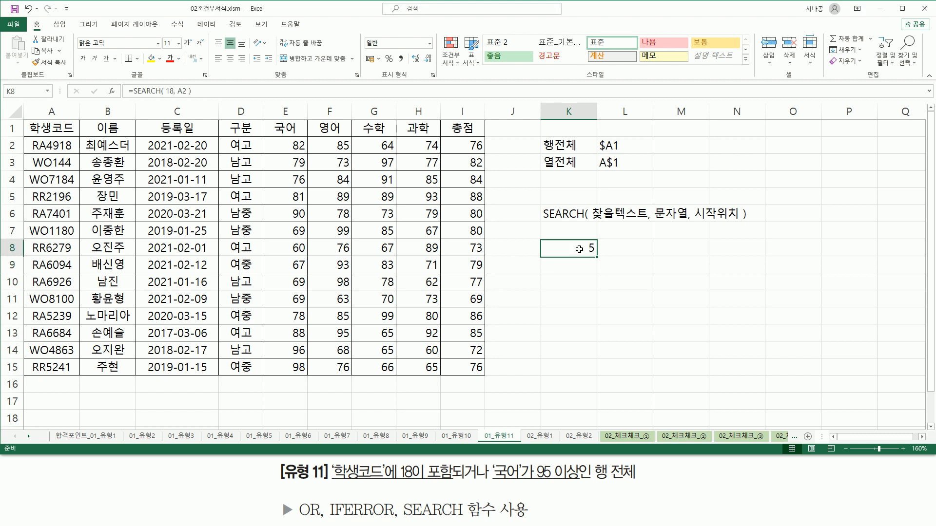
pyautogui.doubleClick(578, 249)
pyautogui.doubleClick(603, 247)
pyautogui.write('20')
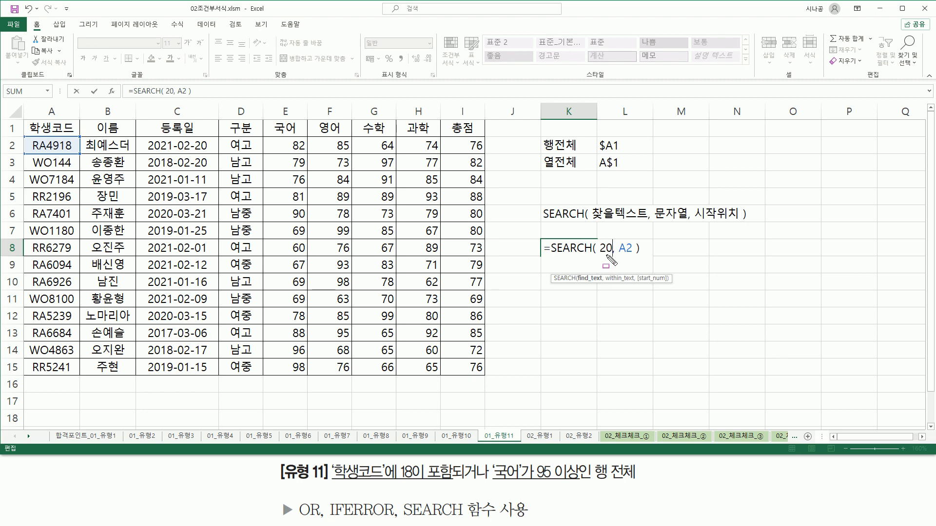
pyautogui.moveTo(601, 255); pyautogui.dragTo(611, 255)
pyautogui.moveTo(28, 153); pyautogui.dragTo(72, 153)
pyautogui.press('Escape')
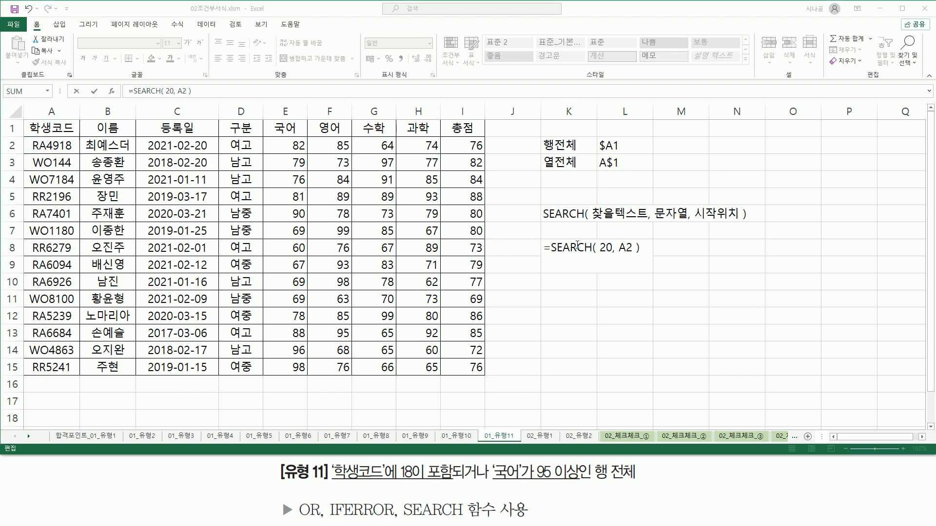
pyautogui.press('Return')
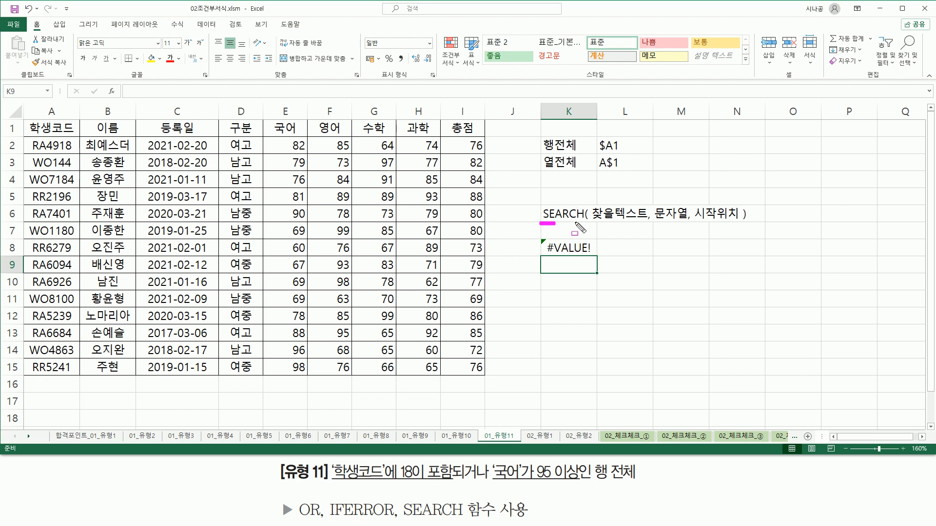
pyautogui.moveTo(540, 223); pyautogui.dragTo(755, 224)
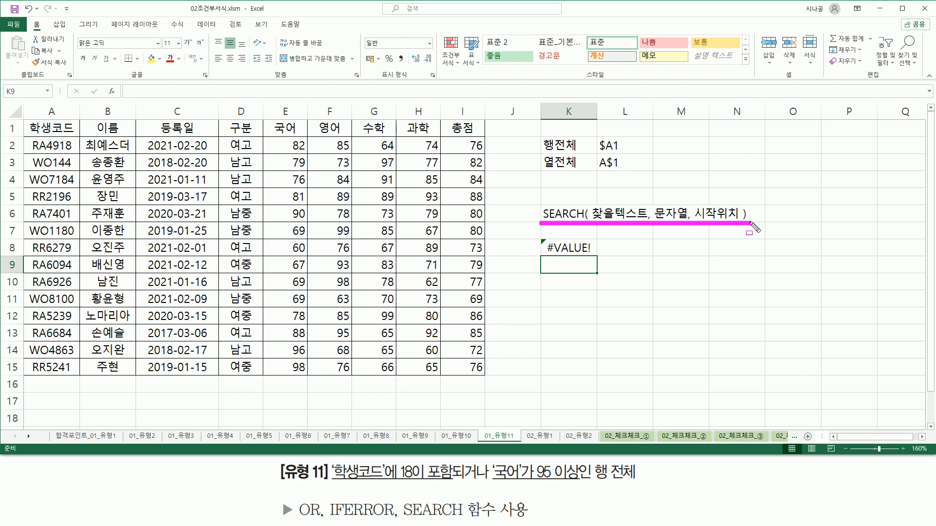
pyautogui.moveTo(540, 236); pyautogui.dragTo(598, 257)
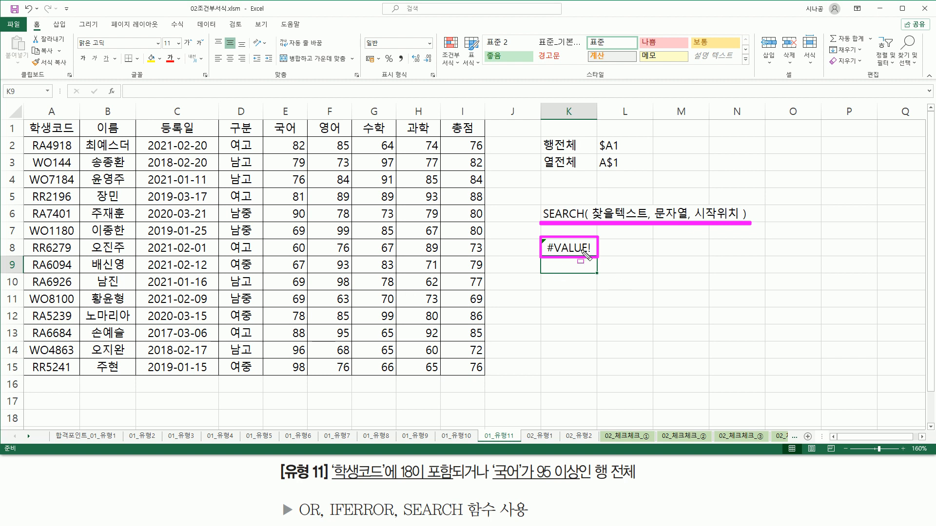
pyautogui.press('Escape')
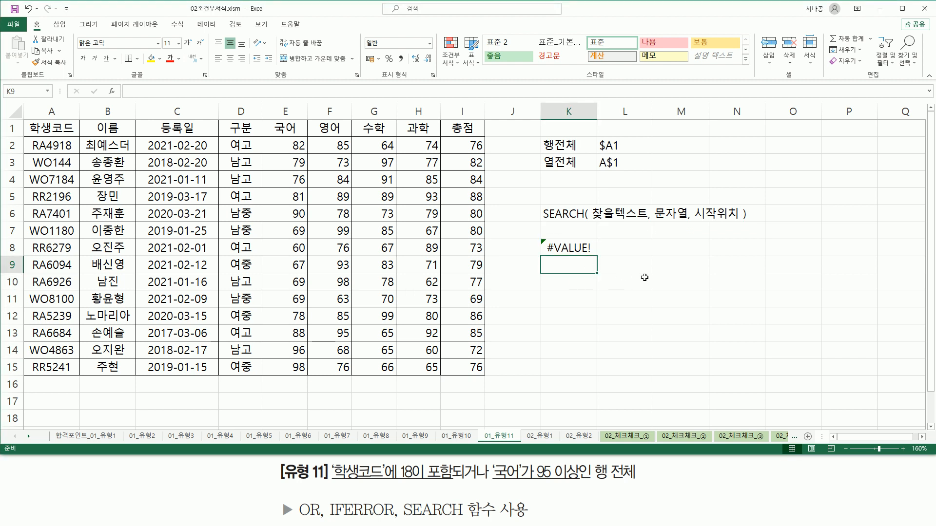
# Step: Enter the note "1,2,3,4,..." in cell K9 below the SEARCH formula
pyautogui.write('1,')
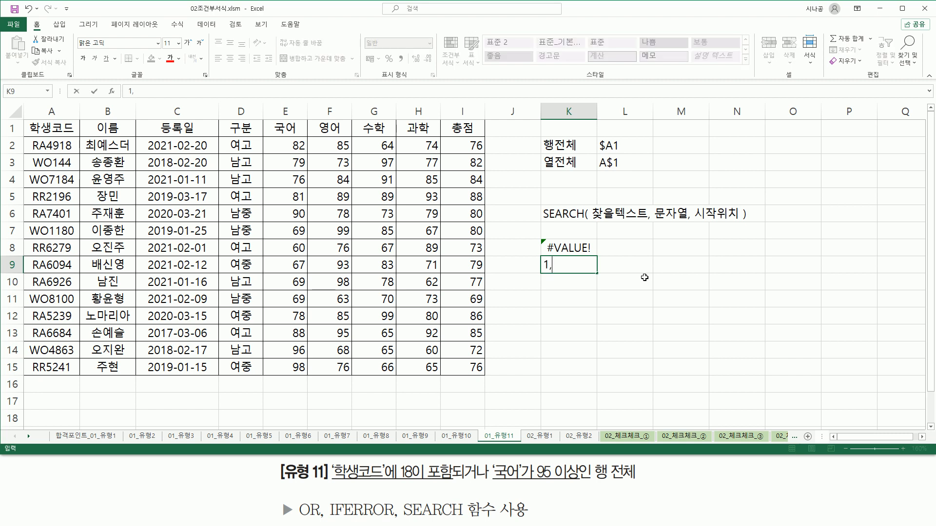
pyautogui.write('2,3,4,...')
pyautogui.press('Return')
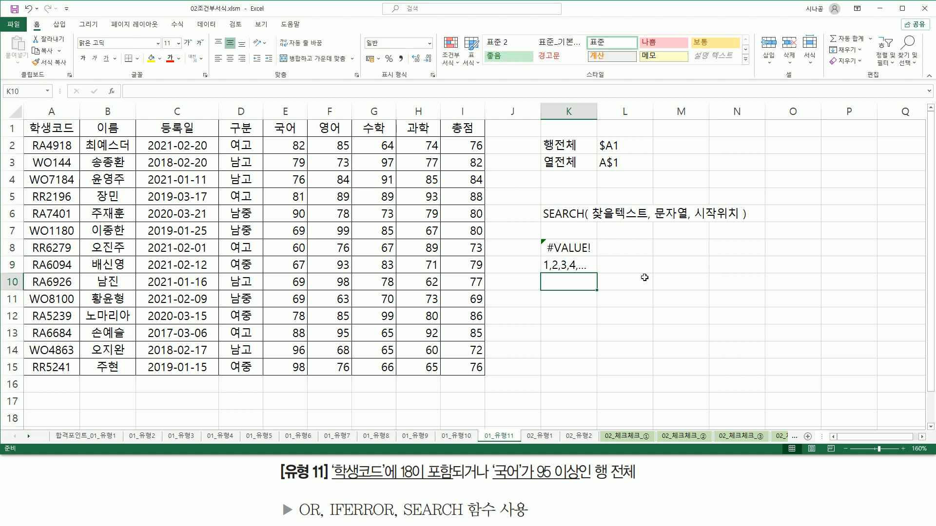
pyautogui.press('Return')
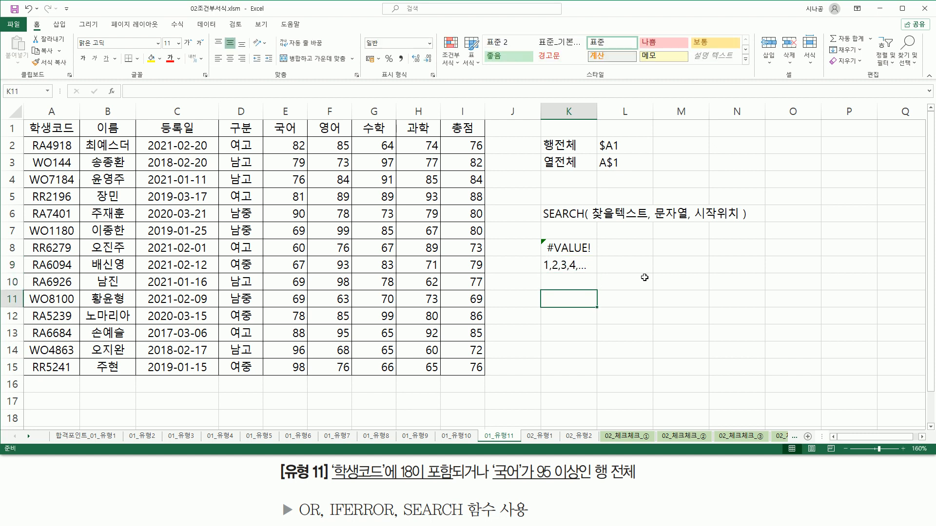
pyautogui.hotkey('ctrl', '2')
pyautogui.moveTo(328, 460)
pyautogui.mouseDown()
pyautogui.moveTo(338, 476)
pyautogui.moveTo(458, 487)
pyautogui.mouseUp()
pyautogui.moveTo(403, 518); pyautogui.dragTo(463, 520)
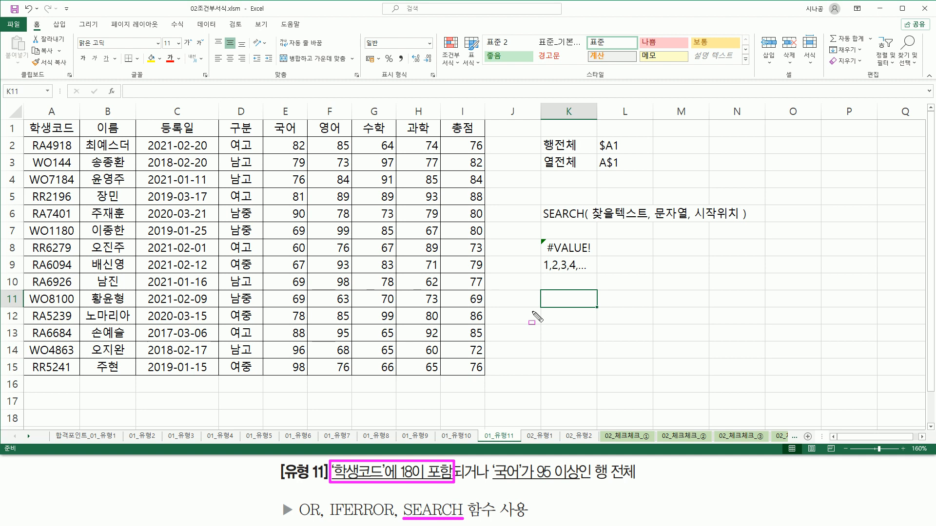
pyautogui.moveTo(540, 274); pyautogui.dragTo(595, 274)
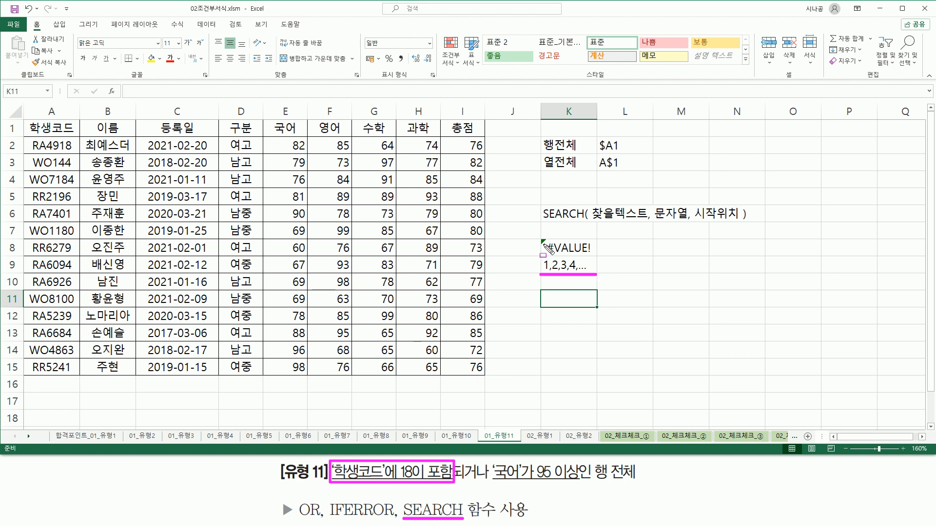
pyautogui.moveTo(543, 238); pyautogui.dragTo(598, 253)
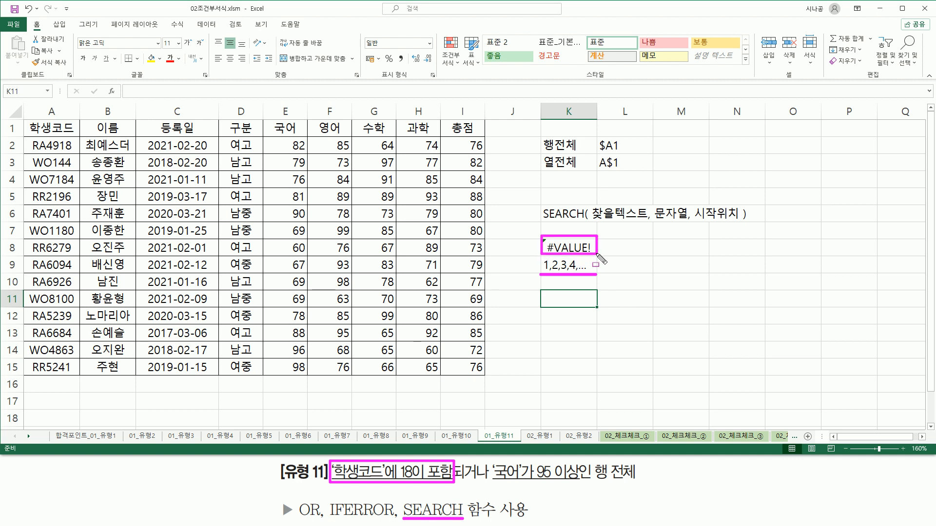
pyautogui.moveTo(540, 222); pyautogui.dragTo(749, 222)
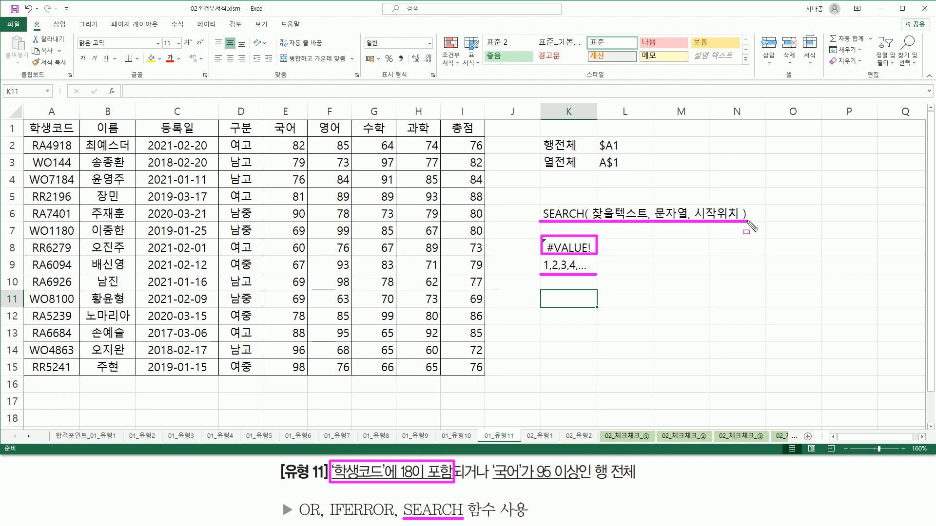
pyautogui.press('Escape')
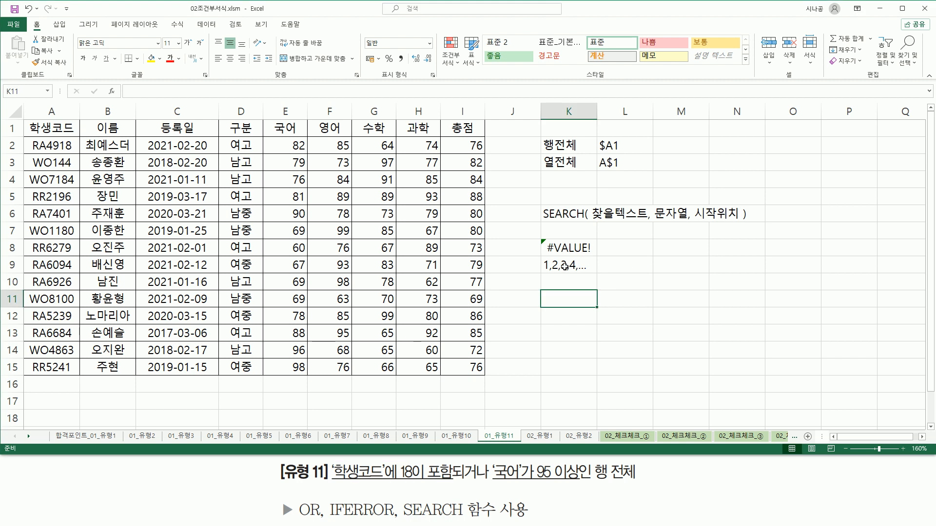
# Step: Enter TRUE in cell L9 beside the 1,2,3,4,... note and FALSE in cell L8 beside the SEARCH formula
pyautogui.click(564, 266)
pyautogui.click(618, 266)
pyautogui.write('TR')
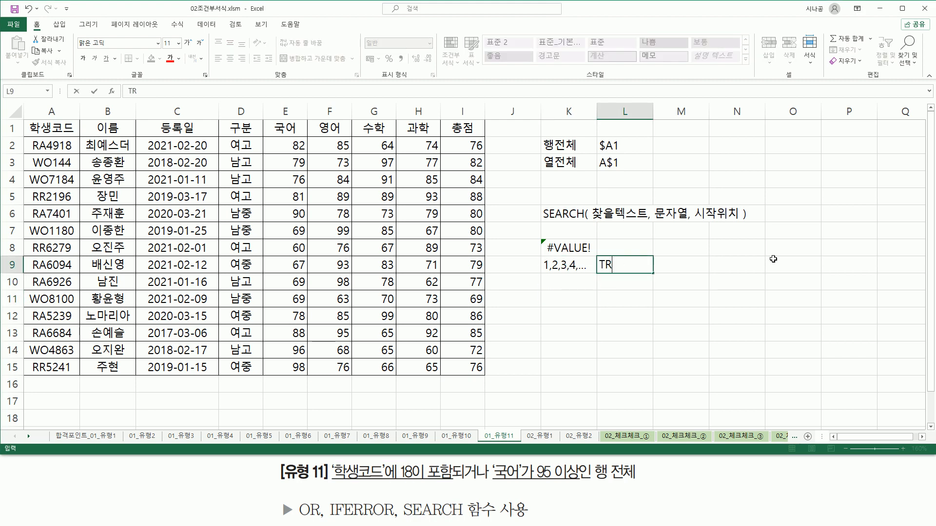
pyautogui.write('UE')
pyautogui.press('Up')
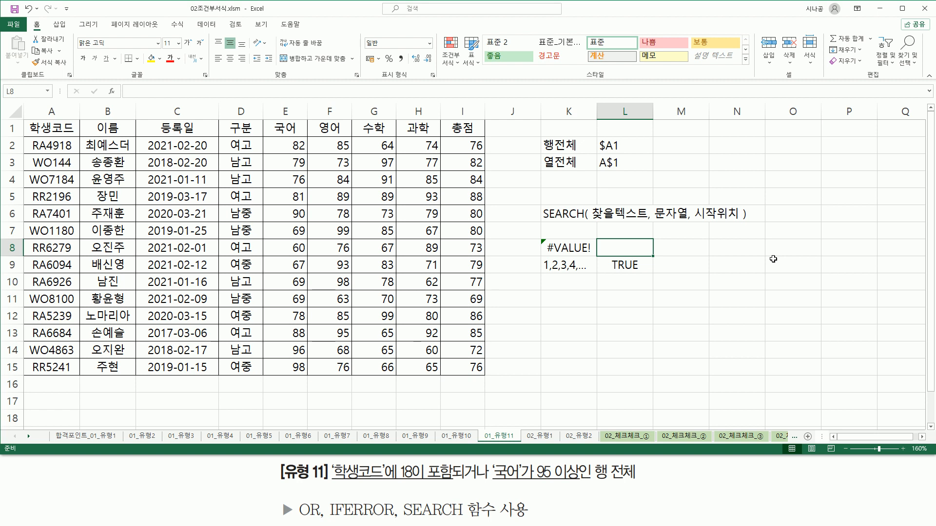
pyautogui.write('FALSE')
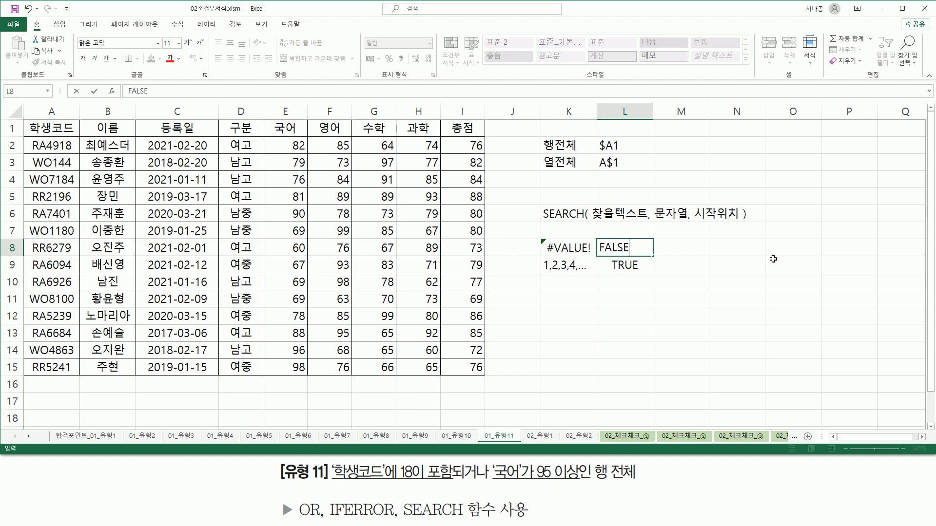
pyautogui.press('Return')
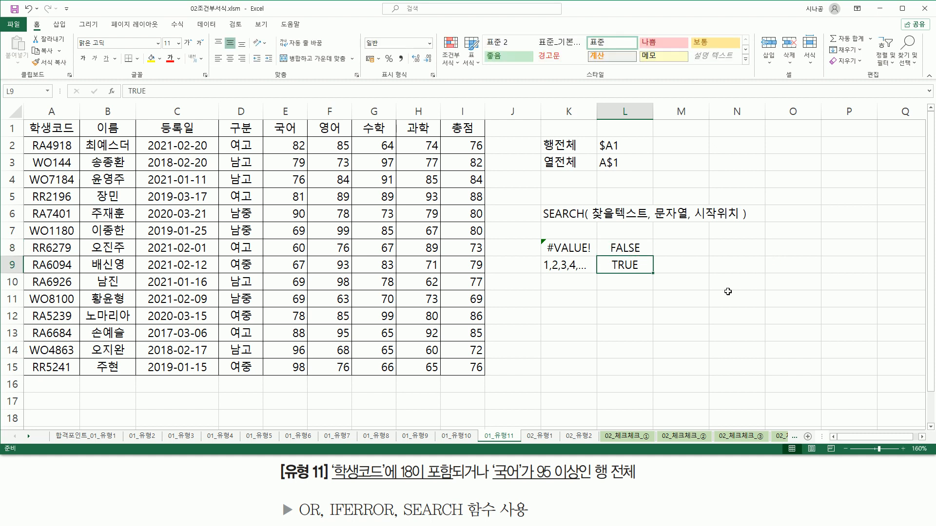
pyautogui.click(583, 303)
pyautogui.moveTo(325, 500)
pyautogui.mouseDown()
pyautogui.moveTo(336, 518)
pyautogui.moveTo(408, 521)
pyautogui.moveTo(400, 520)
pyautogui.mouseUp()
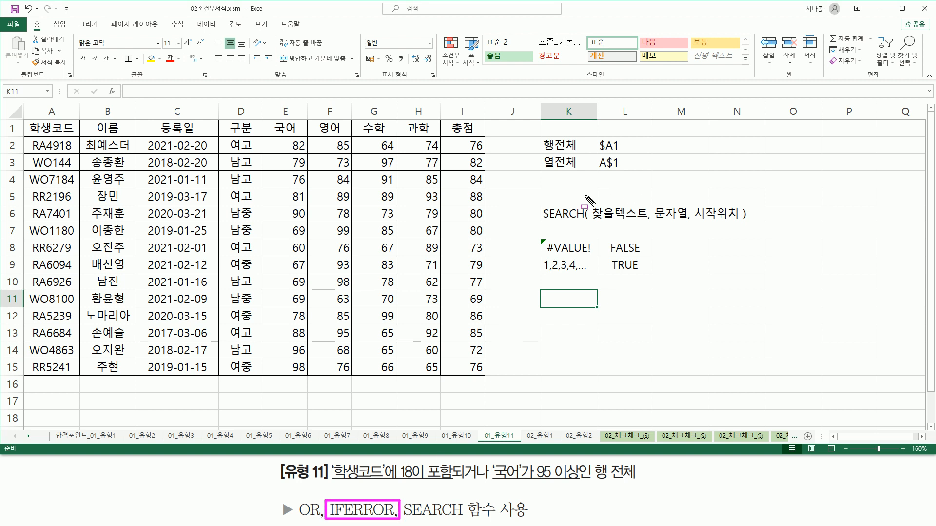
pyautogui.moveTo(538, 204)
pyautogui.mouseDown()
pyautogui.moveTo(589, 219)
pyautogui.moveTo(754, 224)
pyautogui.mouseUp()
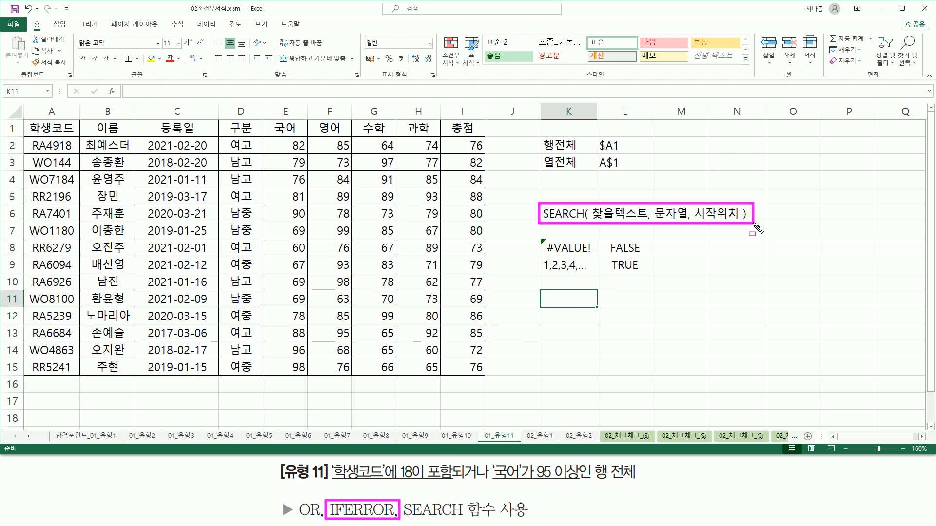
pyautogui.moveTo(538, 254); pyautogui.dragTo(647, 255)
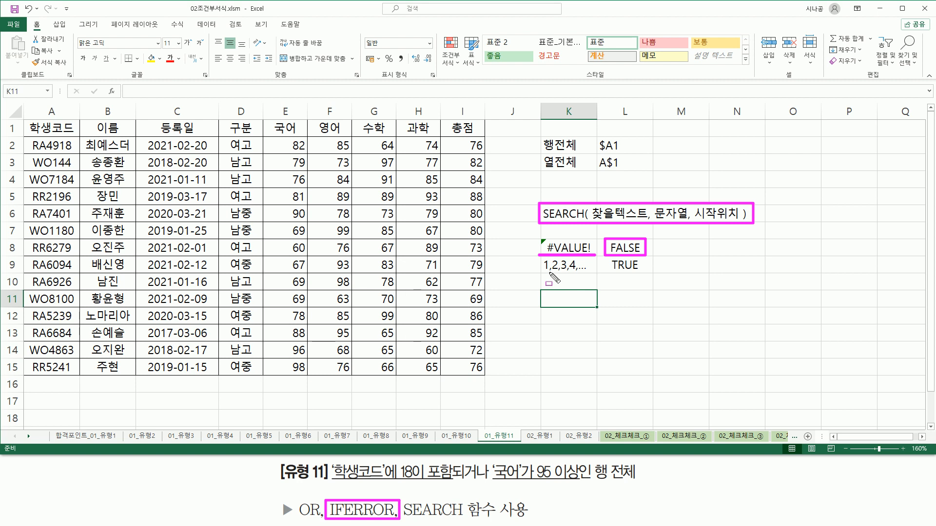
pyautogui.moveTo(544, 272); pyautogui.dragTo(585, 274)
pyautogui.moveTo(609, 272); pyautogui.dragTo(640, 271)
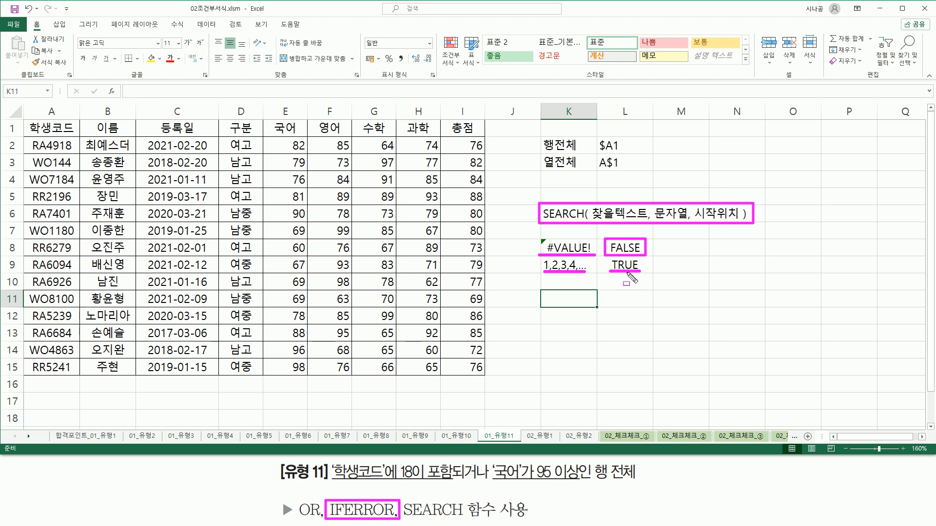
pyautogui.press('Escape')
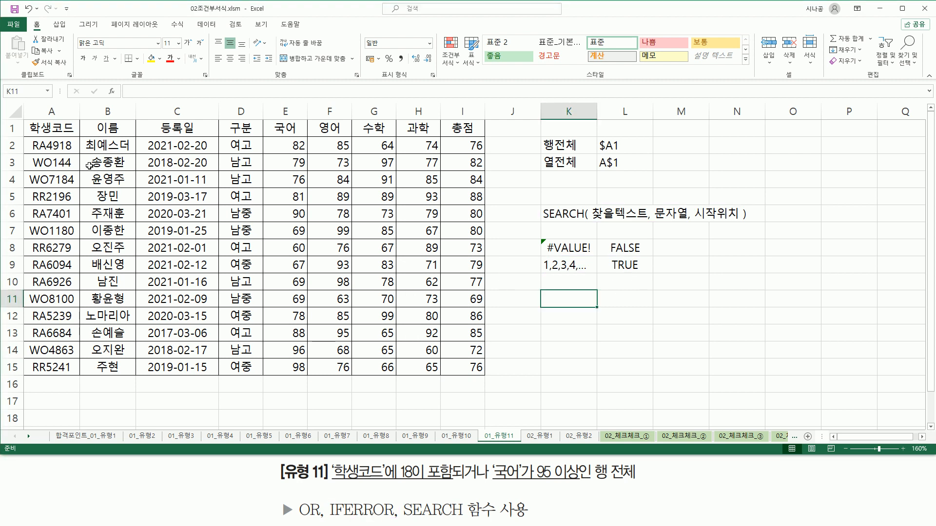
# Step: Create a new formula-based conditional formatting rule for the student data in A2:I15, without the header row
pyautogui.moveTo(50, 146)
pyautogui.mouseDown()
pyautogui.moveTo(25, 145)
pyautogui.moveTo(354, 217)
pyautogui.moveTo(433, 305)
pyautogui.moveTo(446, 346)
pyautogui.mouseUp()
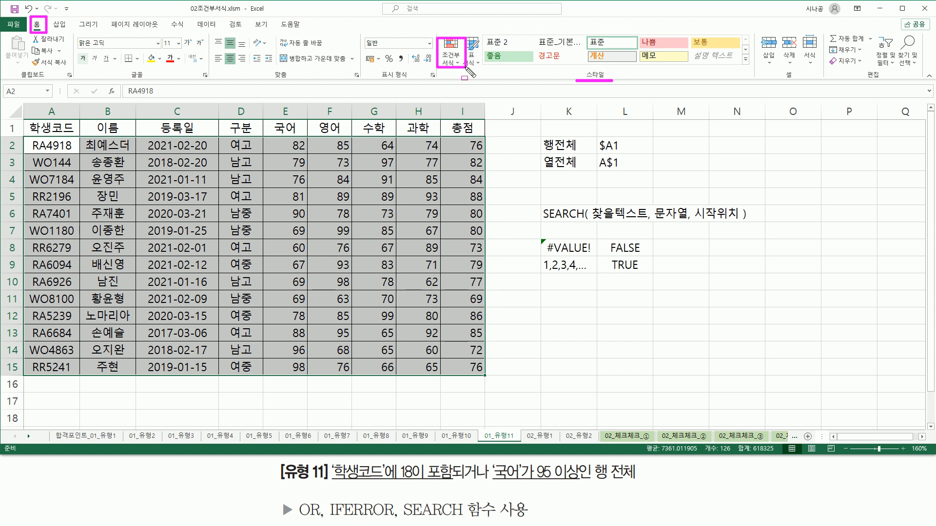
pyautogui.click(452, 63)
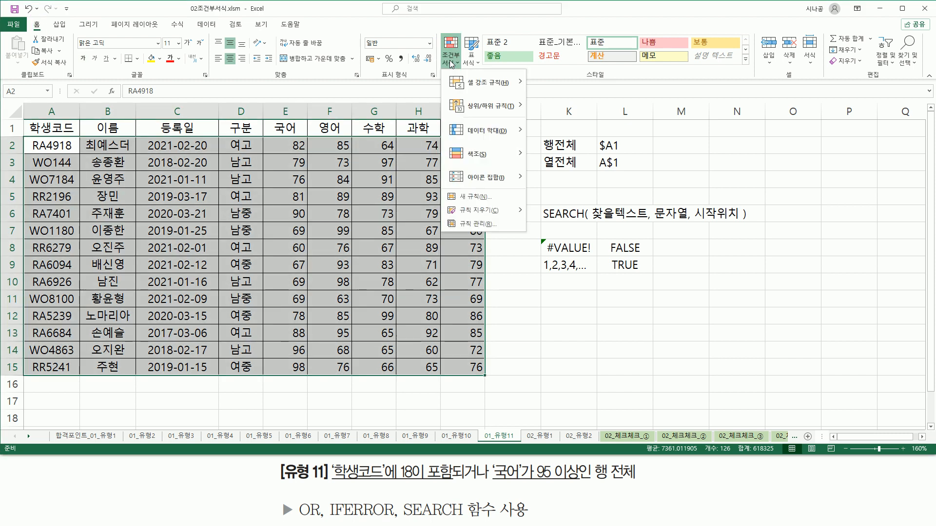
pyautogui.click(470, 197)
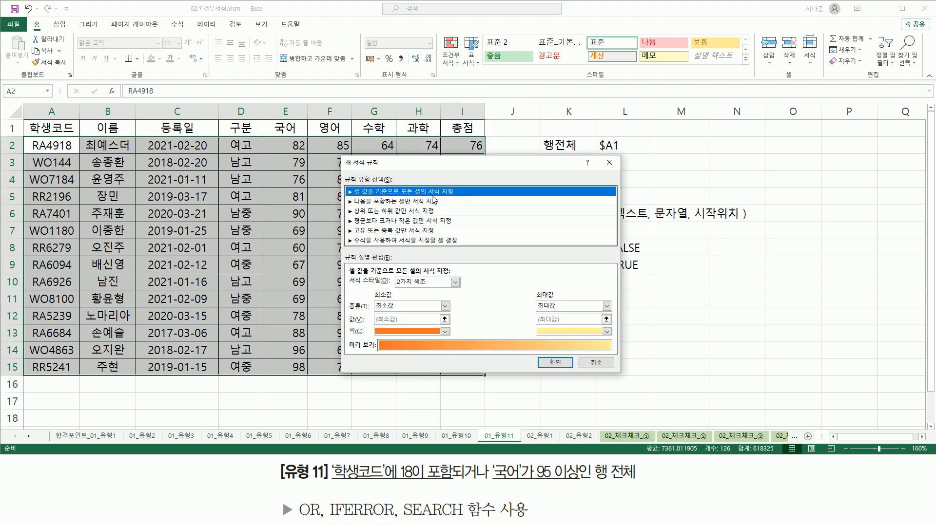
pyautogui.click(369, 240)
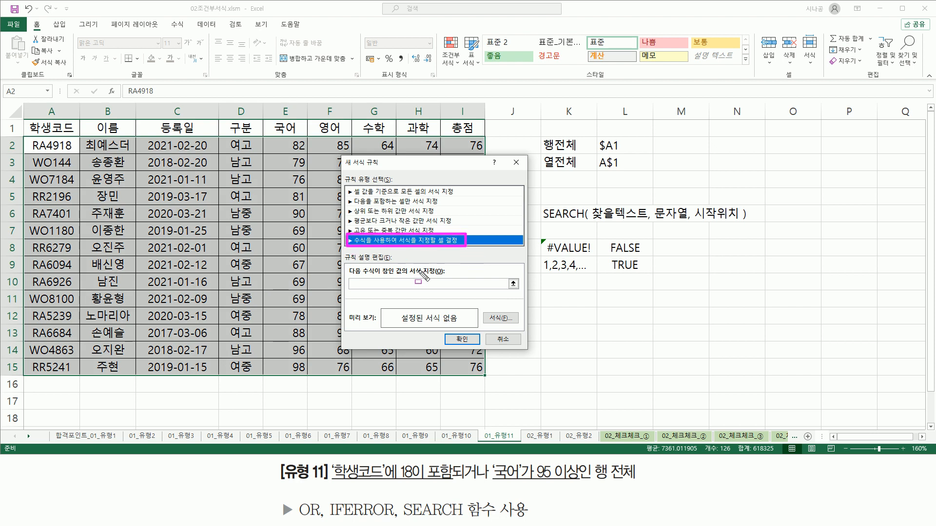
pyautogui.click(395, 284)
pyautogui.moveTo(409, 162); pyautogui.dragTo(364, 209)
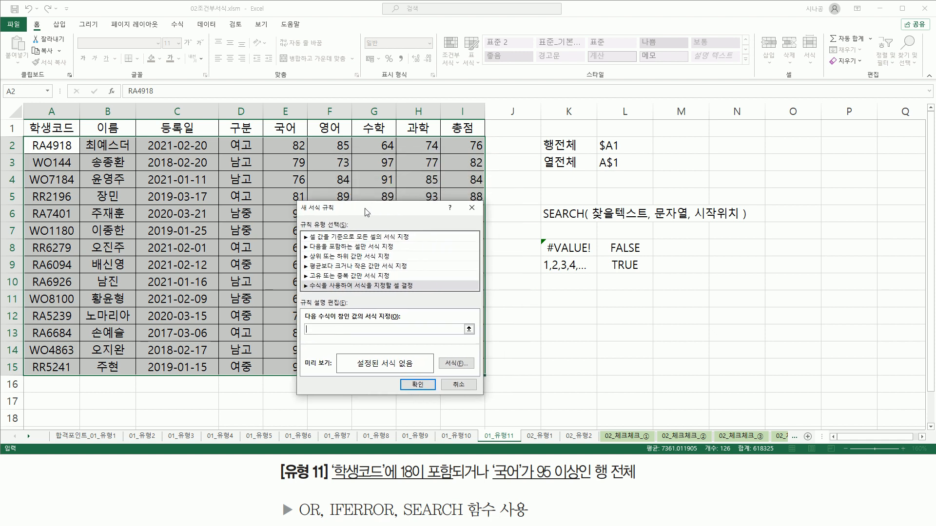
# Step: Begin the rule formula with =OR( search( 18, $A2 ), locking only the column of the student code reference
pyautogui.write('=')
pyautogui.write('OR(')
pyautogui.moveTo(331, 481)
pyautogui.mouseDown()
pyautogui.moveTo(374, 482)
pyautogui.moveTo(385, 463)
pyautogui.mouseUp()
pyautogui.press('Escape')
pyautogui.click(340, 328)
pyautogui.write('search( 18,')
pyautogui.click(51, 145)
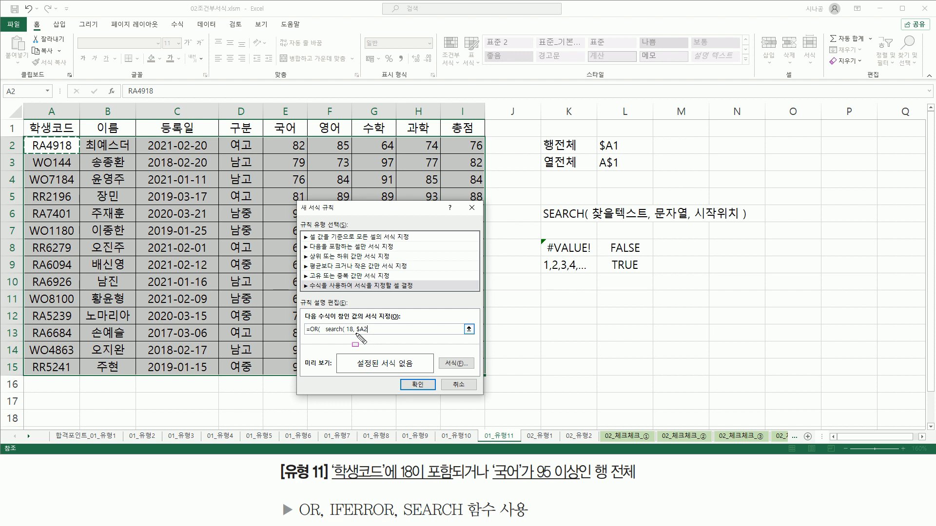
pyautogui.moveTo(355, 334); pyautogui.dragTo(368, 334)
pyautogui.moveTo(592, 481); pyautogui.dragTo(637, 480)
pyautogui.moveTo(538, 135)
pyautogui.mouseDown()
pyautogui.moveTo(583, 154)
pyautogui.moveTo(634, 154)
pyautogui.mouseUp()
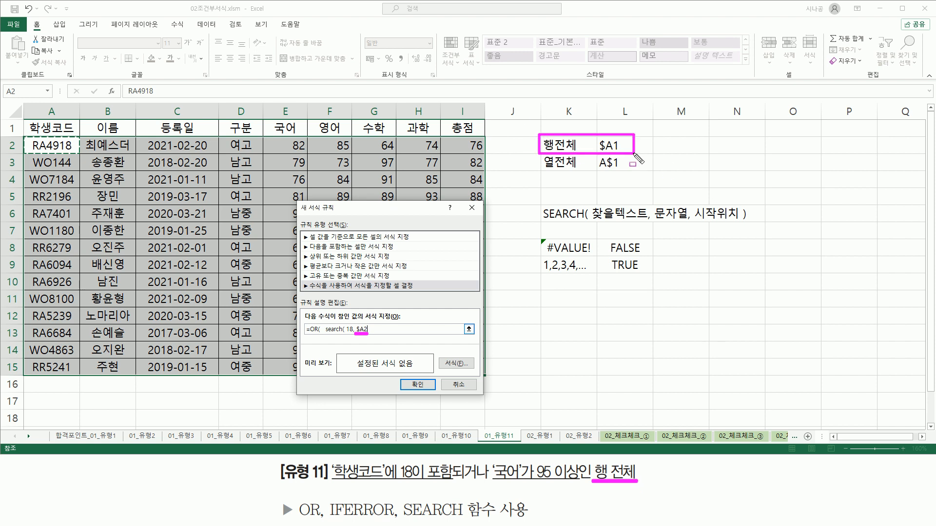
pyautogui.press('Escape')
pyautogui.click(382, 331)
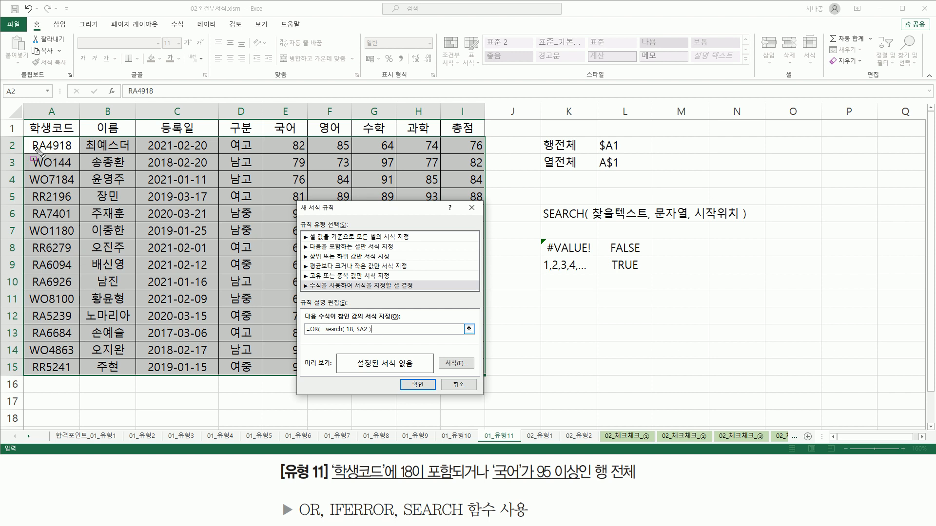
pyautogui.moveTo(30, 137); pyautogui.dragTo(76, 154)
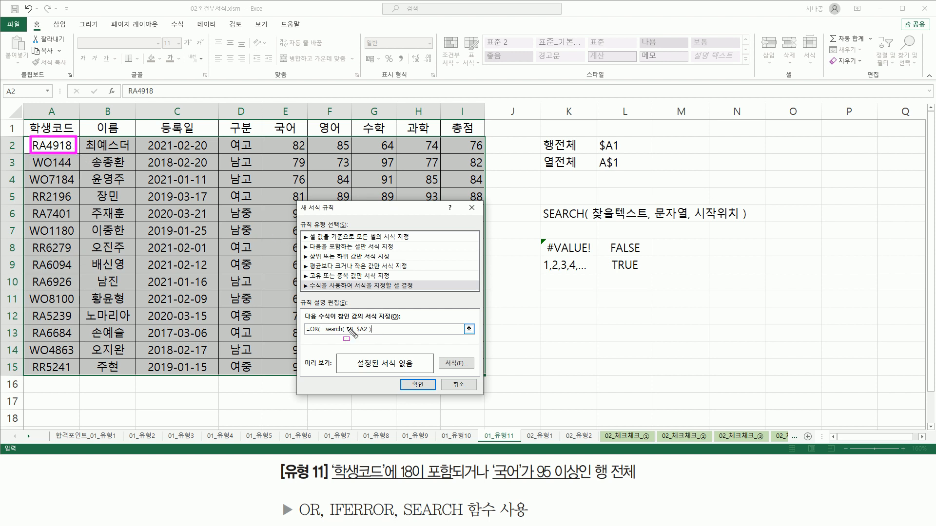
pyautogui.moveTo(539, 274); pyautogui.dragTo(596, 274)
pyautogui.moveTo(541, 239); pyautogui.dragTo(593, 254)
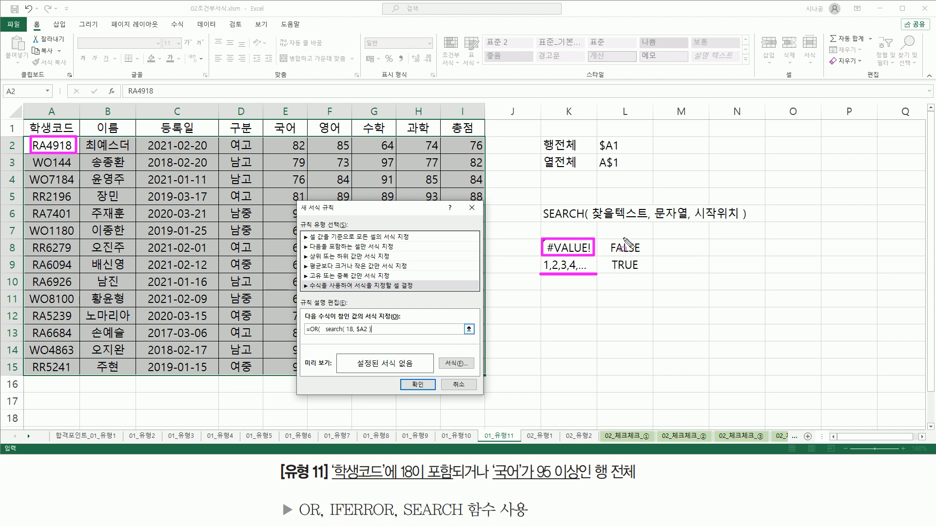
pyautogui.press('Escape')
# Step: Wrap the search part of the rule formula in IFERROR with false as the fallback, giving iferror( search( 18, $A2 ) , false )
pyautogui.click(327, 331)
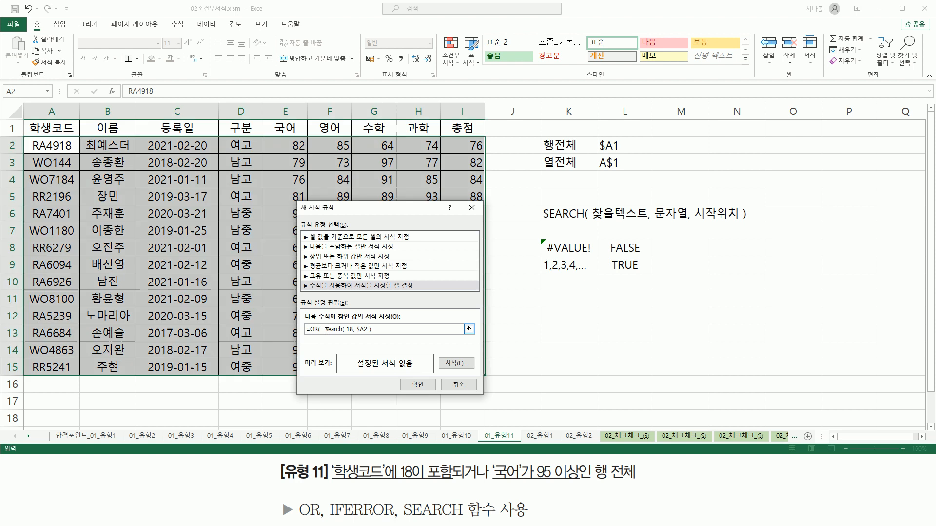
pyautogui.write('ifer')
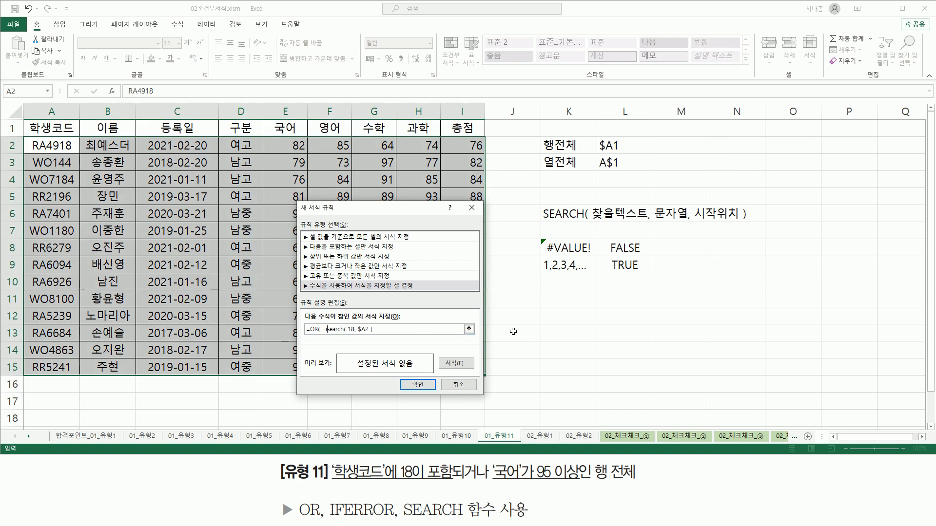
pyautogui.write('ror(')
pyautogui.moveTo(348, 330); pyautogui.dragTo(397, 331)
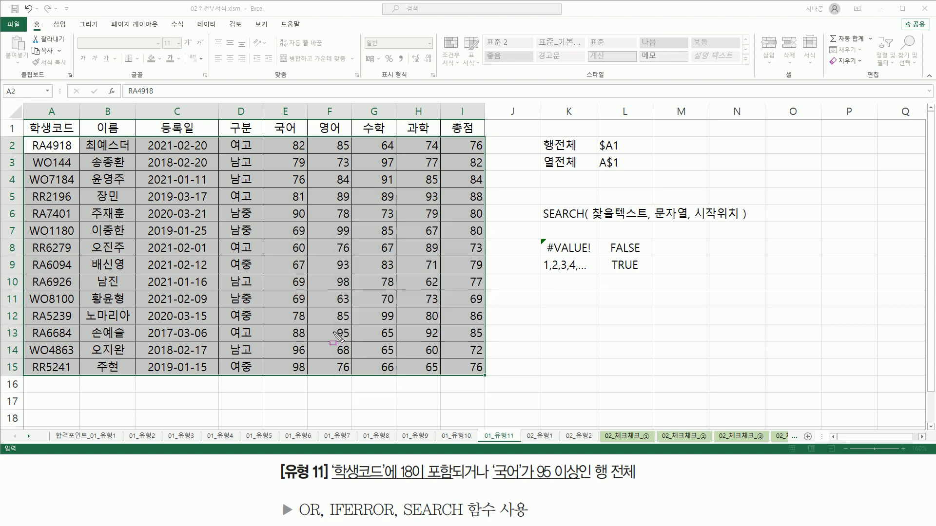
pyautogui.moveTo(322, 335); pyautogui.dragTo(343, 334)
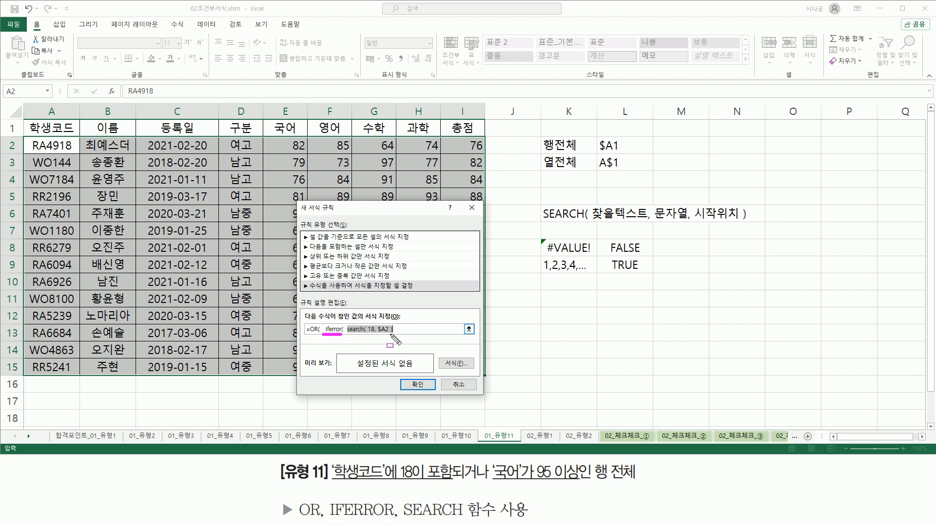
pyautogui.press('Escape')
pyautogui.click(414, 329)
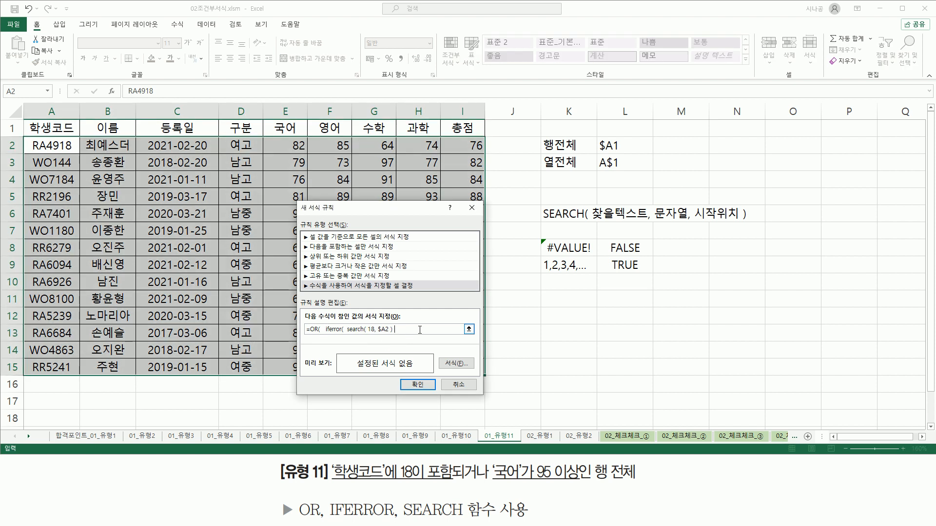
pyautogui.write(', false ) ,')
# Step: Add the second OR condition $E2 >=95 for the 국어 score, with only the column locked, and close the formula
pyautogui.moveTo(491, 460)
pyautogui.mouseDown()
pyautogui.moveTo(527, 481)
pyautogui.moveTo(585, 489)
pyautogui.mouseUp()
pyautogui.press('Escape')
pyautogui.click(431, 330)
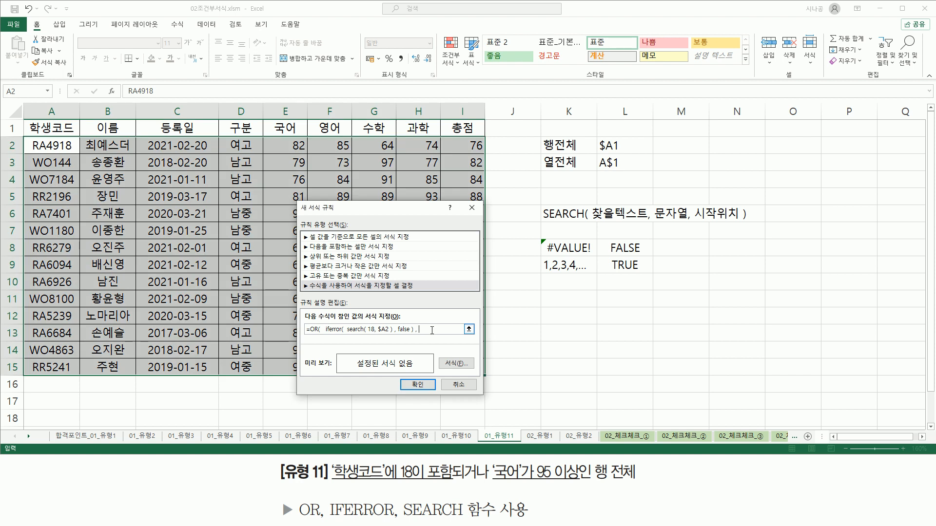
pyautogui.click(289, 146)
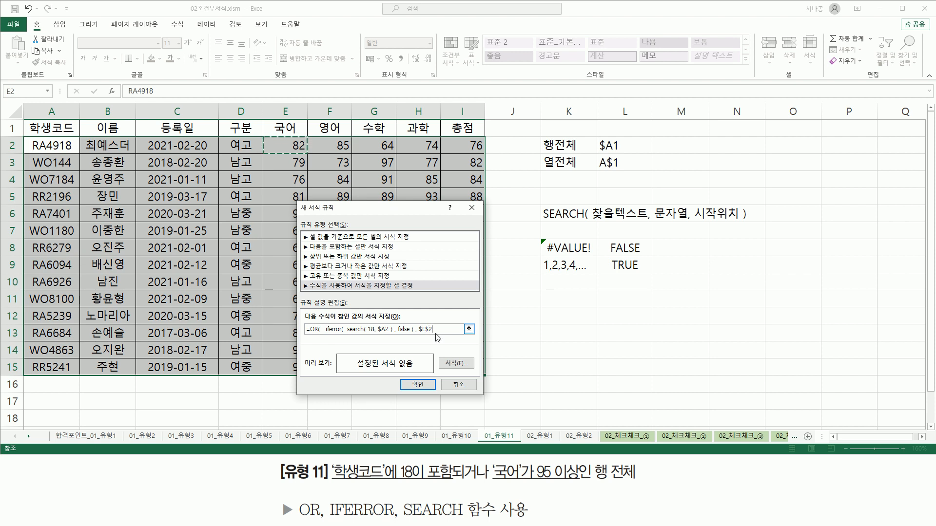
pyautogui.press('F4')
pyautogui.press('F4')
pyautogui.moveTo(420, 330); pyautogui.dragTo(437, 329)
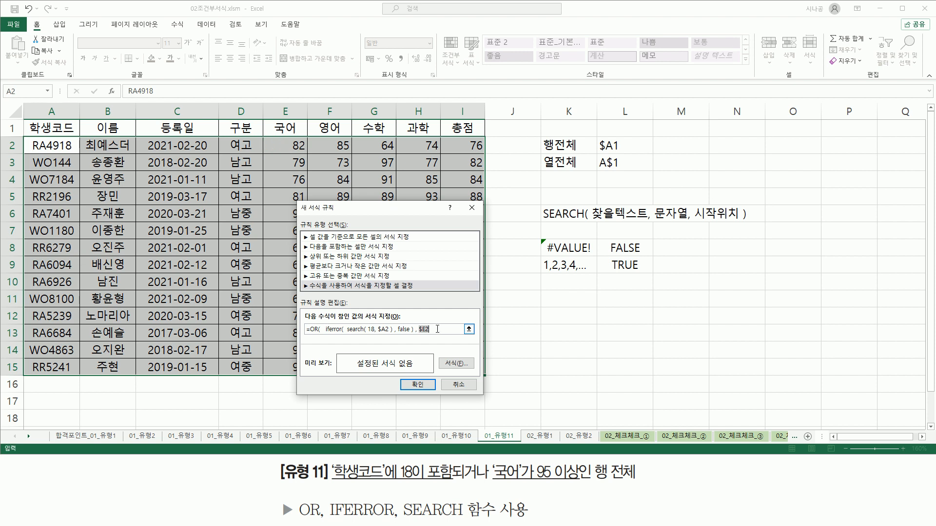
pyautogui.click(437, 329)
pyautogui.write('>=95')
# Step: Set the rule's font format to 굵은 기울임꼴 in the standard red colour
pyautogui.hotkey('ctrl', '2')
pyautogui.moveTo(307, 334)
pyautogui.mouseDown()
pyautogui.moveTo(454, 335)
pyautogui.moveTo(468, 372)
pyautogui.mouseUp()
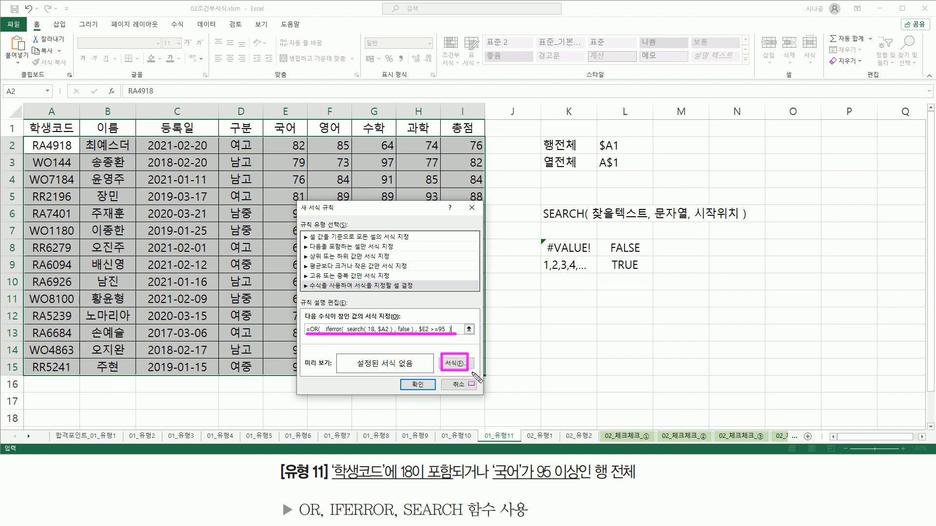
pyautogui.press('Escape')
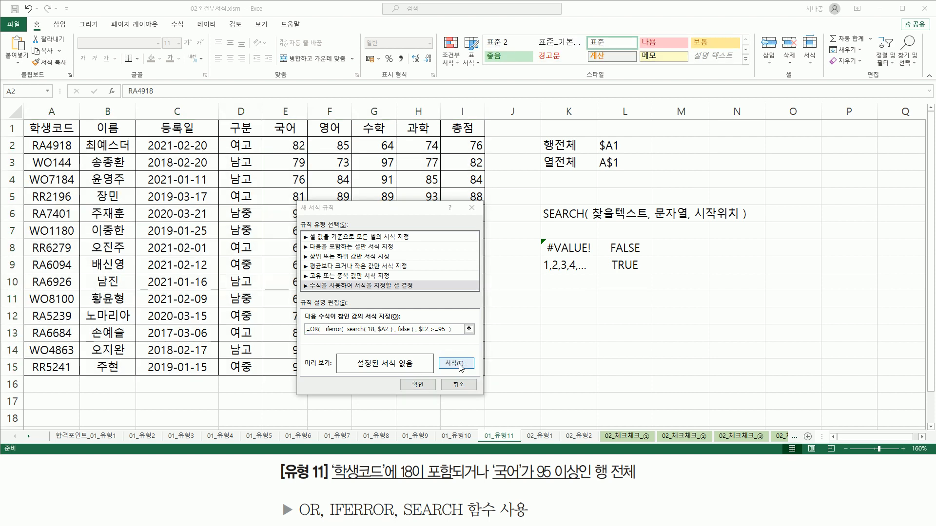
pyautogui.click(458, 364)
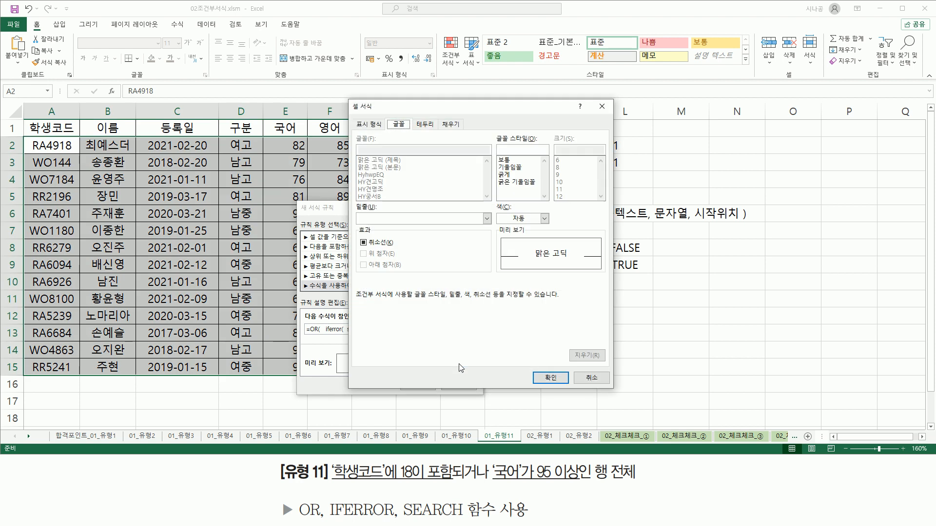
pyautogui.hotkey('ctrl', '2')
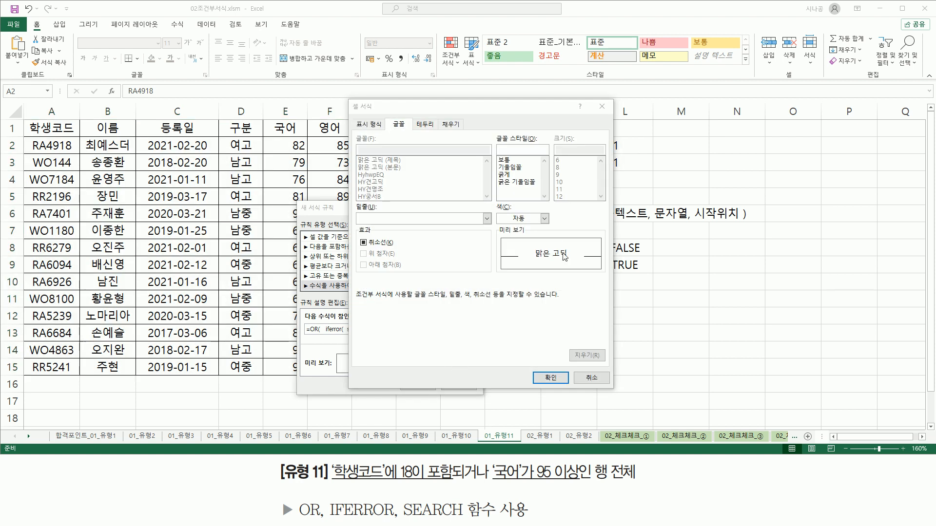
pyautogui.click(518, 183)
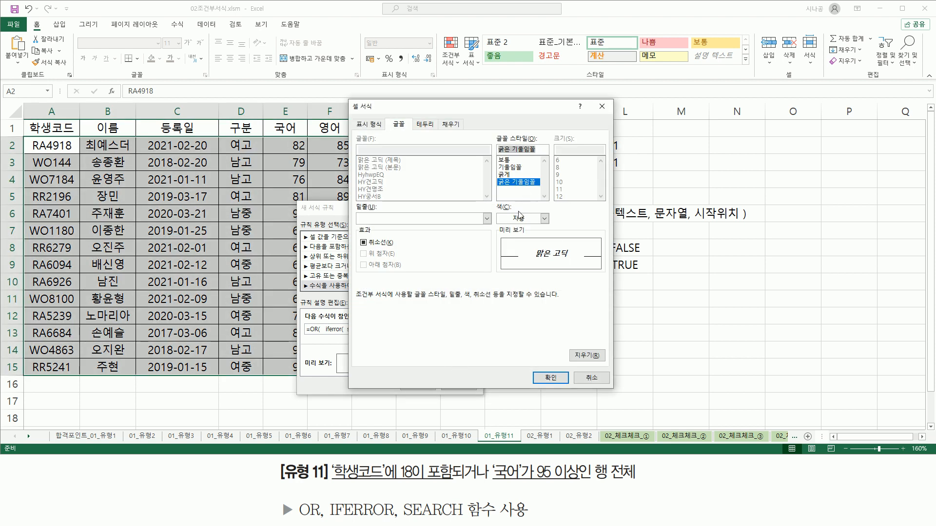
pyautogui.click(544, 218)
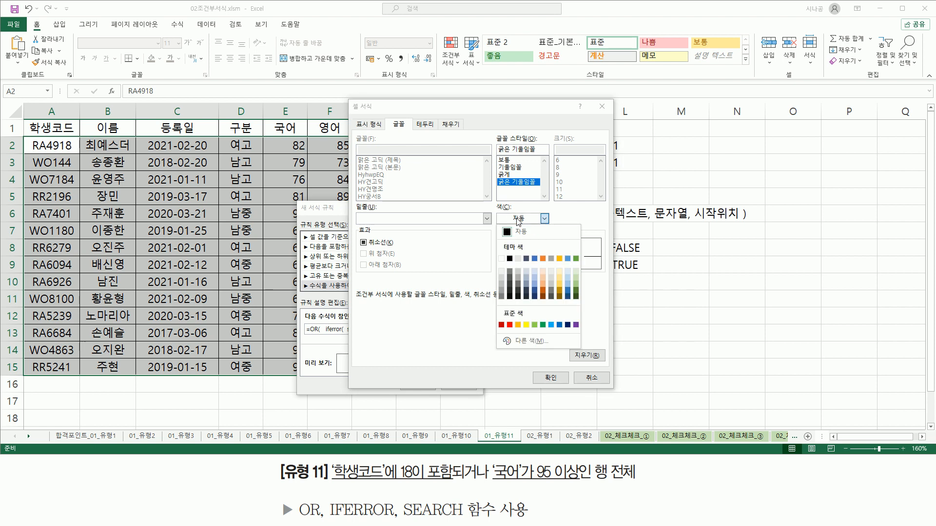
pyautogui.click(509, 325)
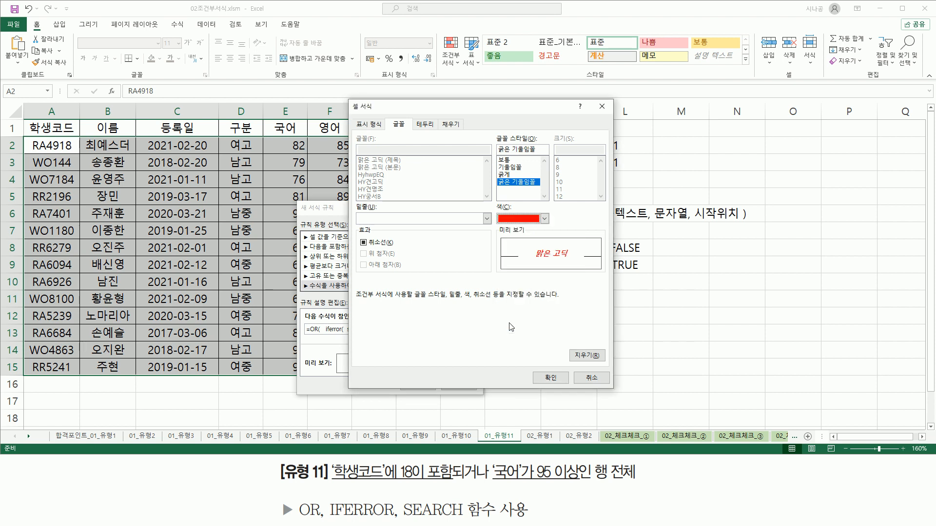
pyautogui.click(553, 379)
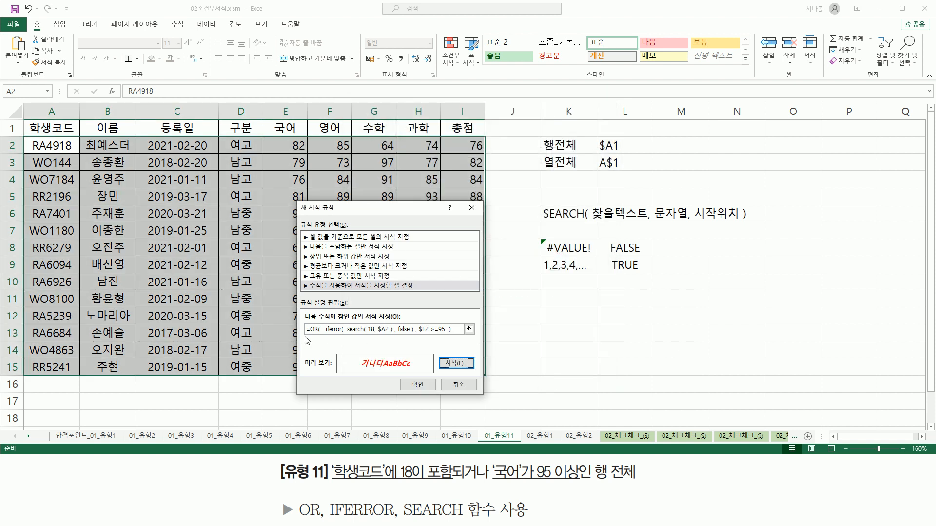
# Step: Confirm the new formula rule to apply its formatting to the selected student data
pyautogui.moveTo(308, 336); pyautogui.dragTo(456, 336)
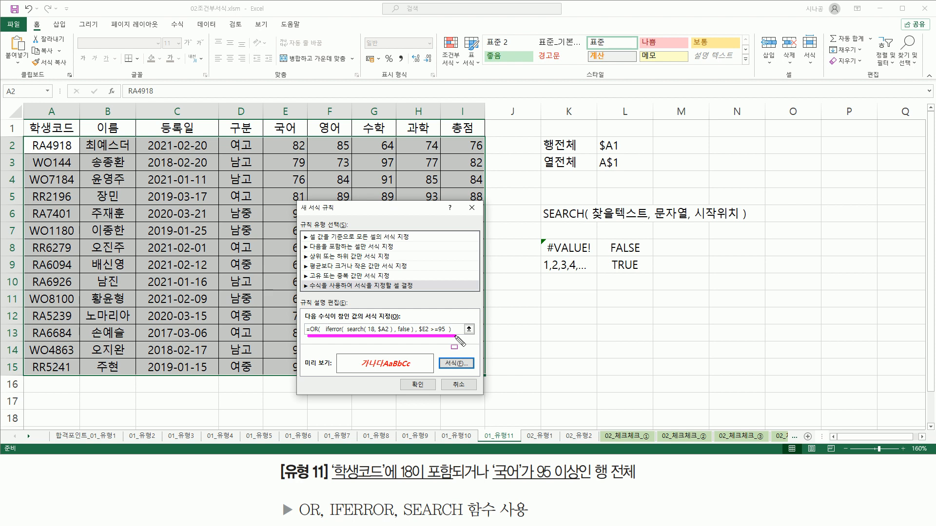
pyautogui.moveTo(358, 369); pyautogui.dragTo(416, 371)
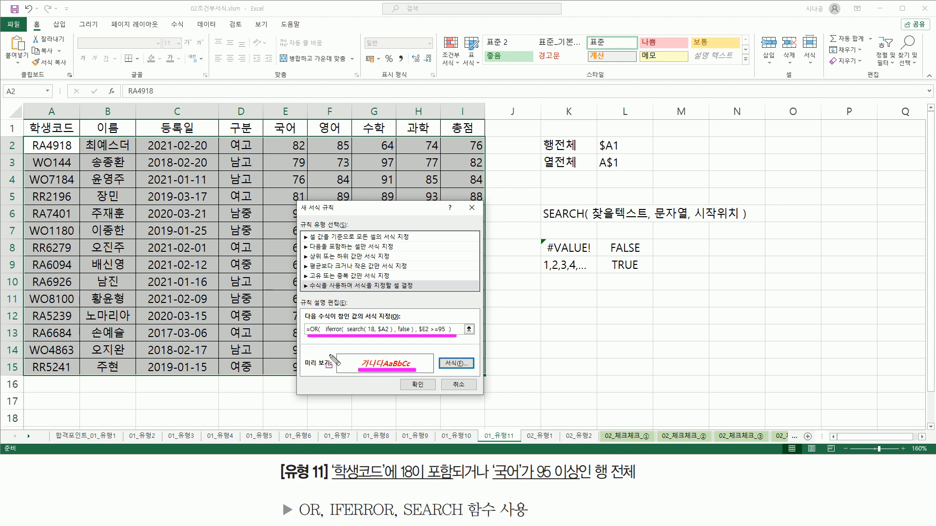
pyautogui.moveTo(409, 378); pyautogui.dragTo(430, 393)
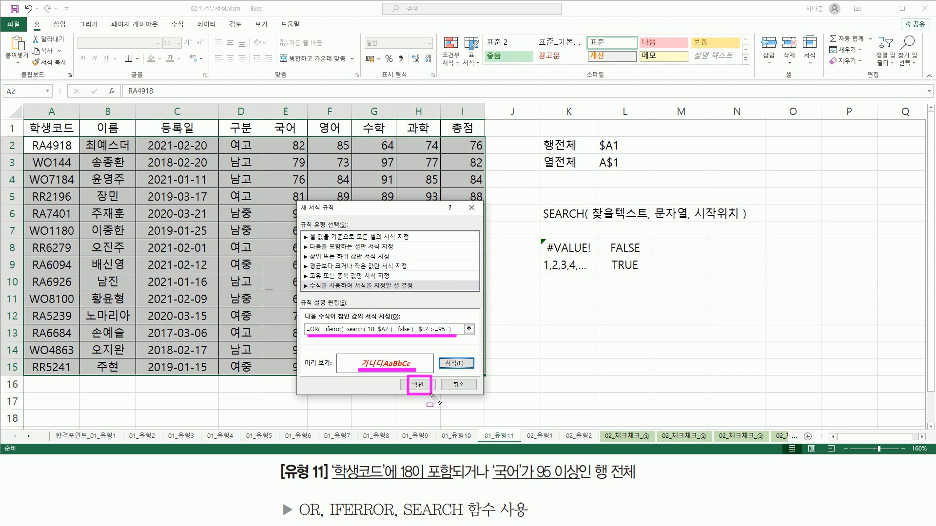
pyautogui.press('Escape')
pyautogui.click(423, 389)
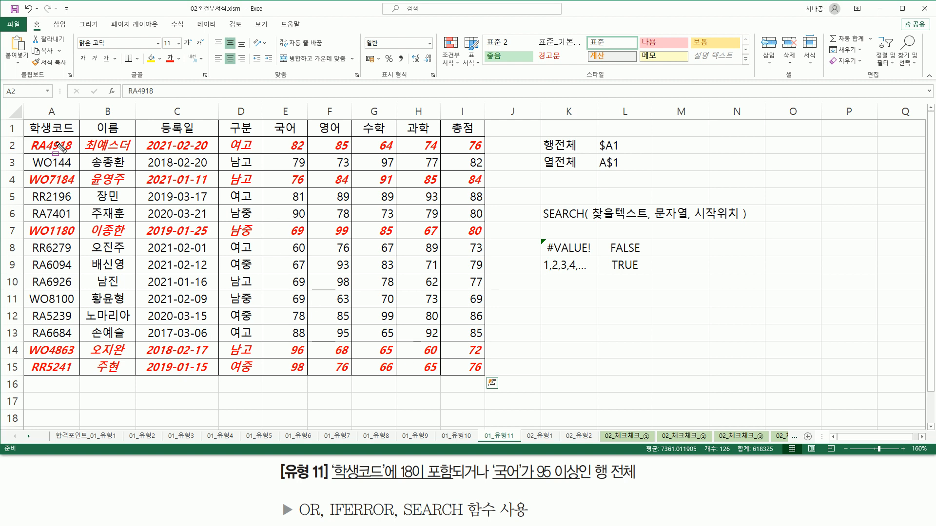
# Step: Check the formatted rows' 학생코드 and 국어 values against the two conditions, containing 18 or at least 95
pyautogui.moveTo(57, 136)
pyautogui.mouseDown()
pyautogui.moveTo(78, 155)
pyautogui.moveTo(65, 180)
pyautogui.moveTo(70, 188)
pyautogui.mouseUp()
pyautogui.moveTo(54, 221); pyautogui.dragTo(71, 239)
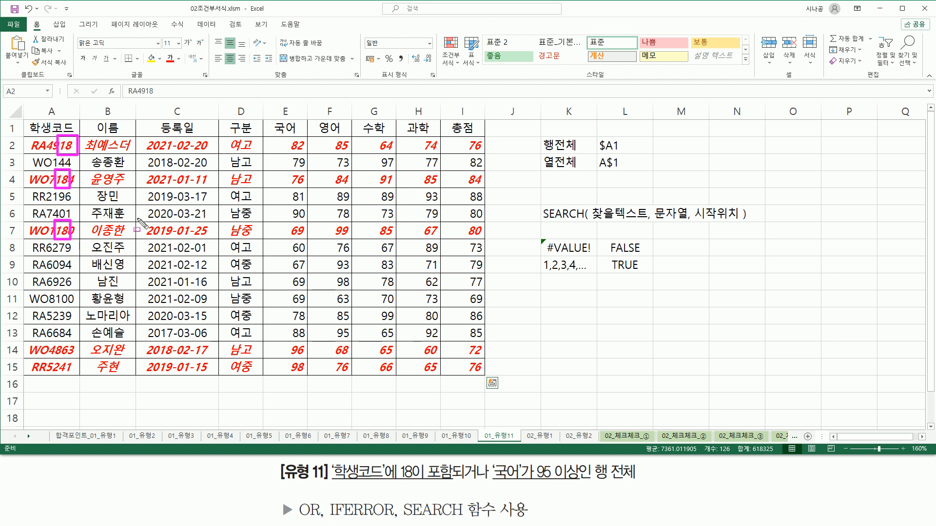
pyautogui.moveTo(287, 152); pyautogui.dragTo(307, 152)
pyautogui.moveTo(288, 188); pyautogui.dragTo(305, 188)
pyautogui.moveTo(286, 238); pyautogui.dragTo(312, 239)
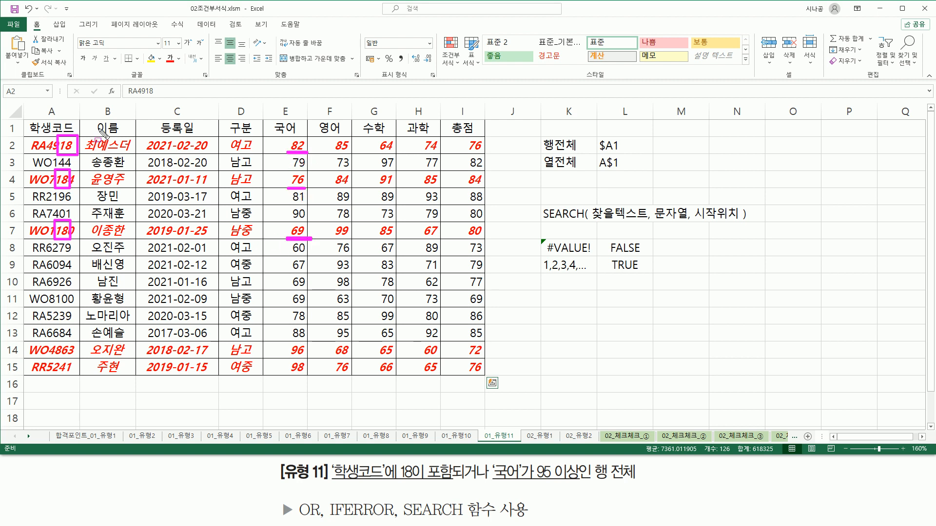
pyautogui.moveTo(332, 460)
pyautogui.mouseDown()
pyautogui.moveTo(484, 486)
pyautogui.moveTo(451, 485)
pyautogui.mouseUp()
pyautogui.moveTo(489, 460)
pyautogui.mouseDown()
pyautogui.moveTo(506, 482)
pyautogui.moveTo(581, 485)
pyautogui.mouseUp()
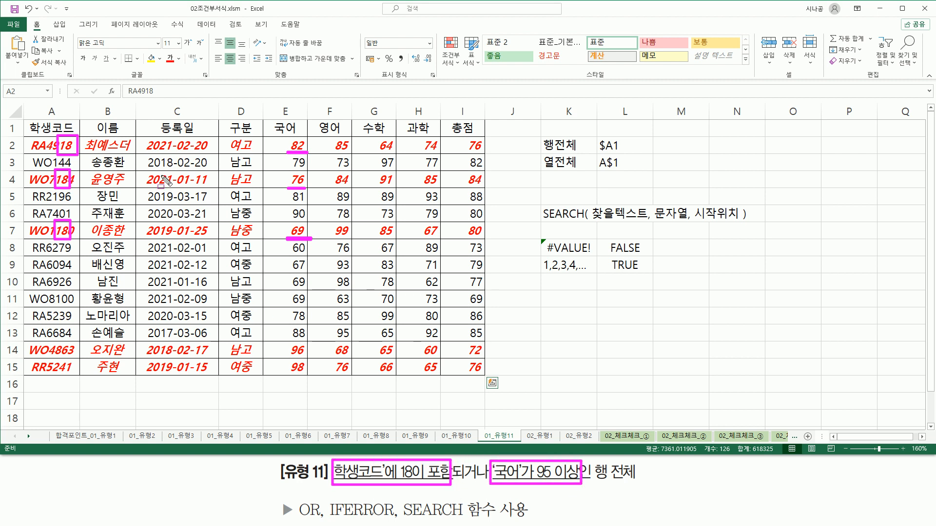
pyautogui.moveTo(28, 357); pyautogui.dragTo(77, 358)
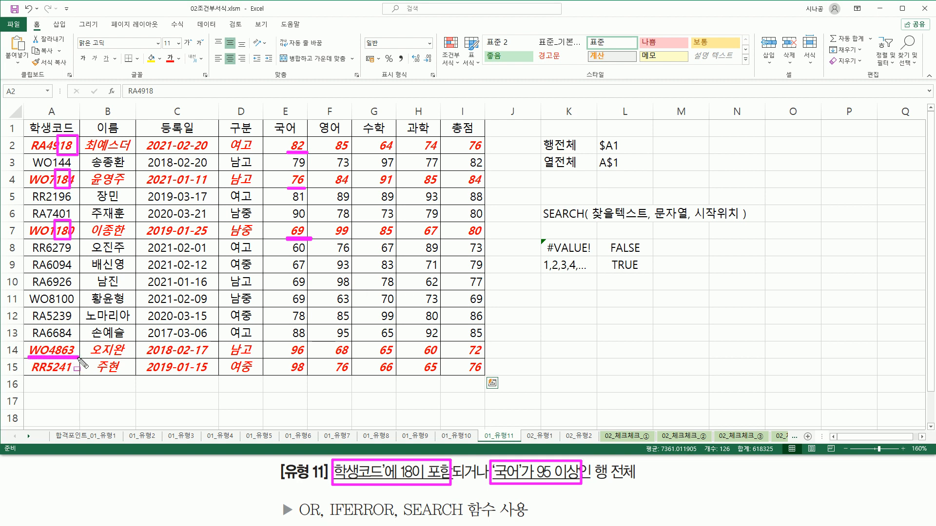
pyautogui.moveTo(27, 375); pyautogui.dragTo(74, 375)
pyautogui.moveTo(299, 342)
pyautogui.mouseDown()
pyautogui.moveTo(285, 348)
pyautogui.moveTo(311, 378)
pyautogui.mouseUp()
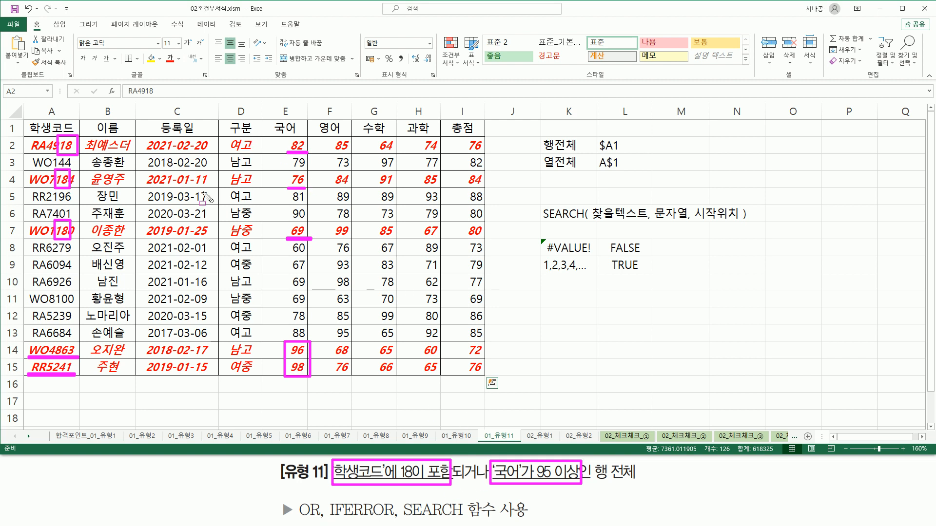
pyautogui.press('Escape')
# Step: Enter the rule formula =OR( iferror( search( 18, $A2 ) , false ) , $E2 >=95 ) as text in K11 and colour it red
pyautogui.click(560, 299)
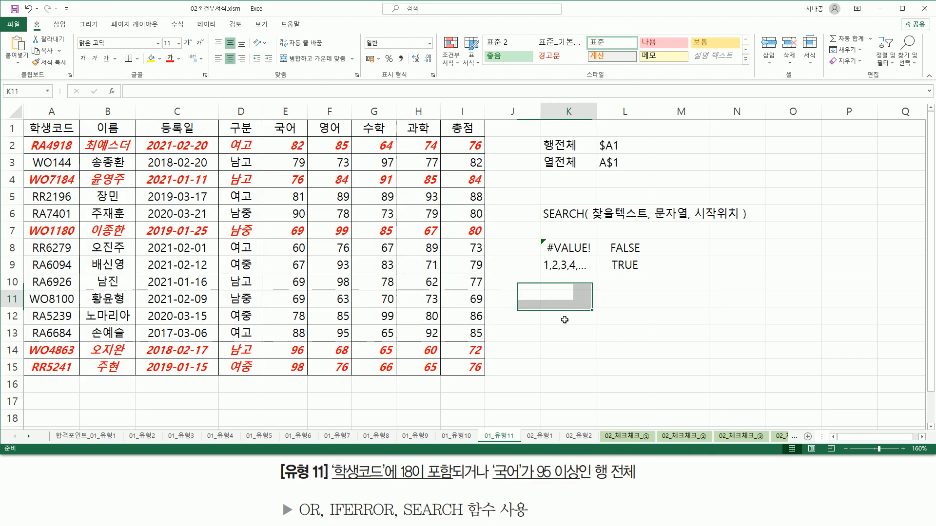
pyautogui.write('=OR( iferror( search( 18, $A2 ) , false ) , $E2 >=95 )')
pyautogui.press('Return')
pyautogui.click(565, 298)
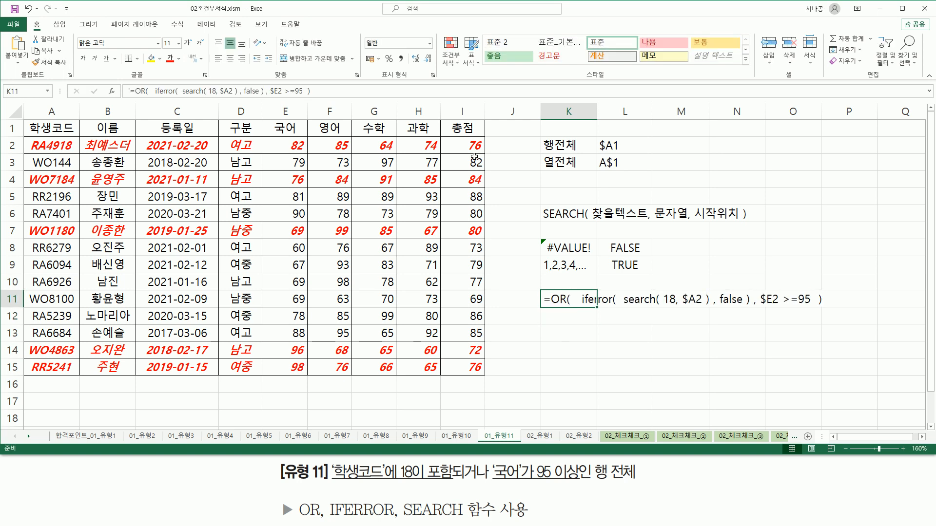
pyautogui.click(170, 58)
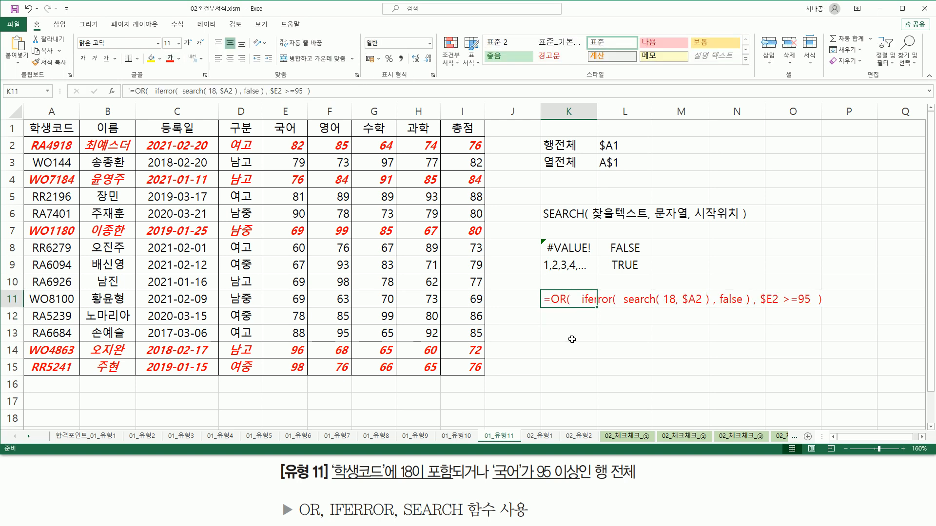
pyautogui.click(589, 384)
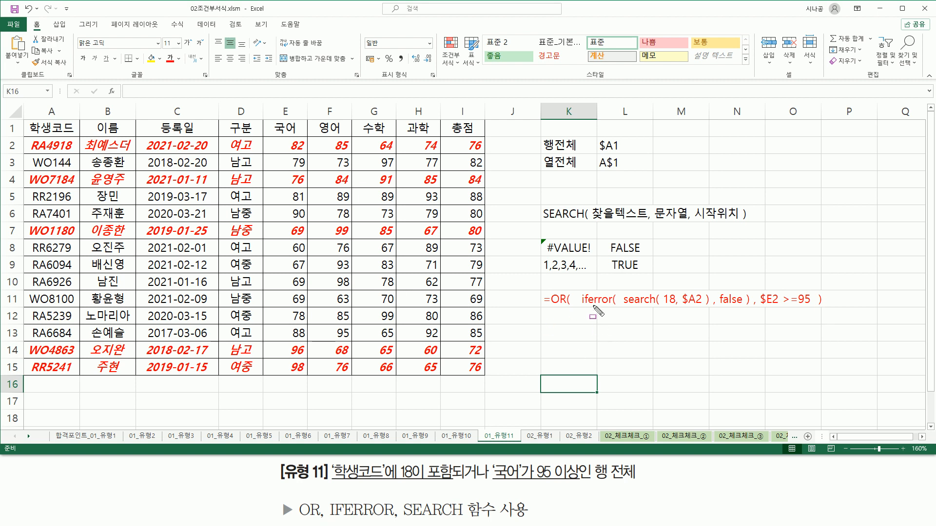
# Step: Review the K11 formula's IFERROR, SEARCH and $E2 >=95 parts against the error and number notes in K8:L9
pyautogui.moveTo(580, 308); pyautogui.dragTo(814, 309)
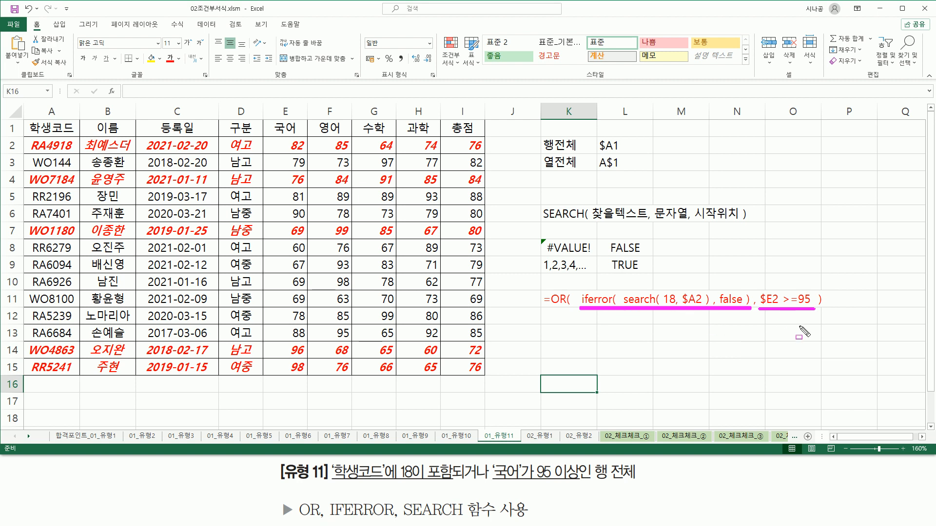
pyautogui.press('Escape')
pyautogui.hotkey('ctrl', 'shift', 'd')
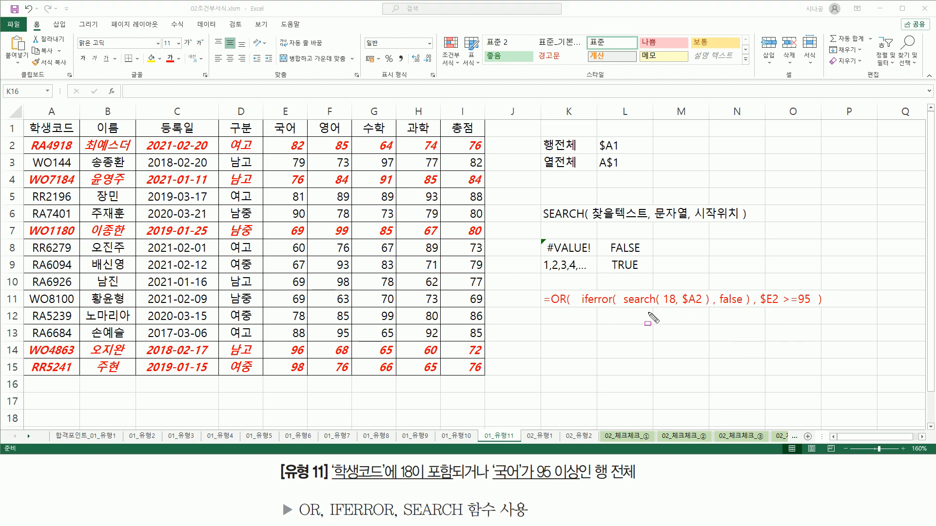
pyautogui.moveTo(624, 309); pyautogui.dragTo(709, 309)
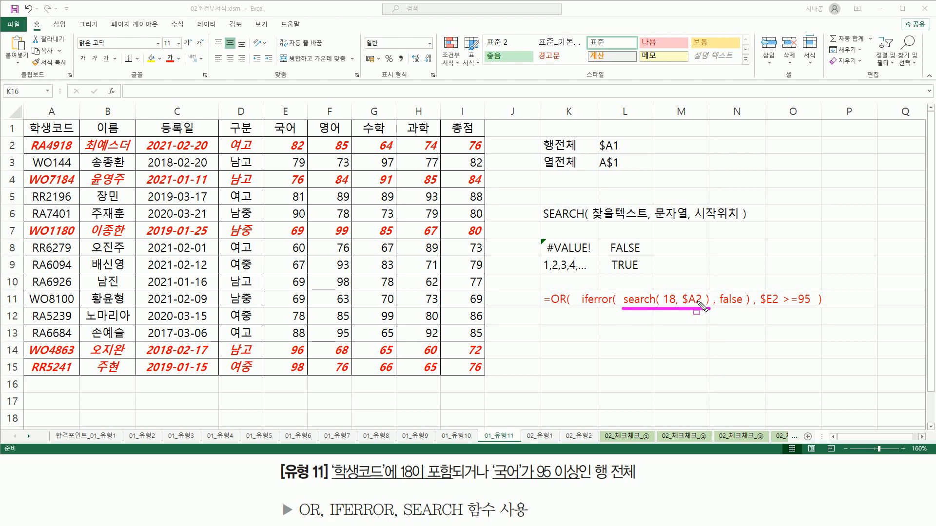
pyautogui.moveTo(682, 290)
pyautogui.mouseDown()
pyautogui.moveTo(702, 307)
pyautogui.moveTo(675, 307)
pyautogui.mouseUp()
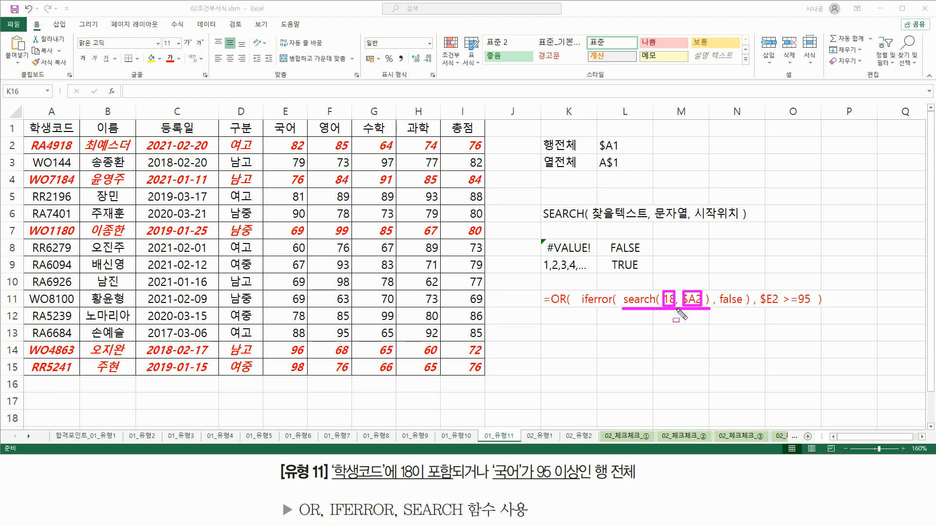
pyautogui.moveTo(543, 272); pyautogui.dragTo(590, 272)
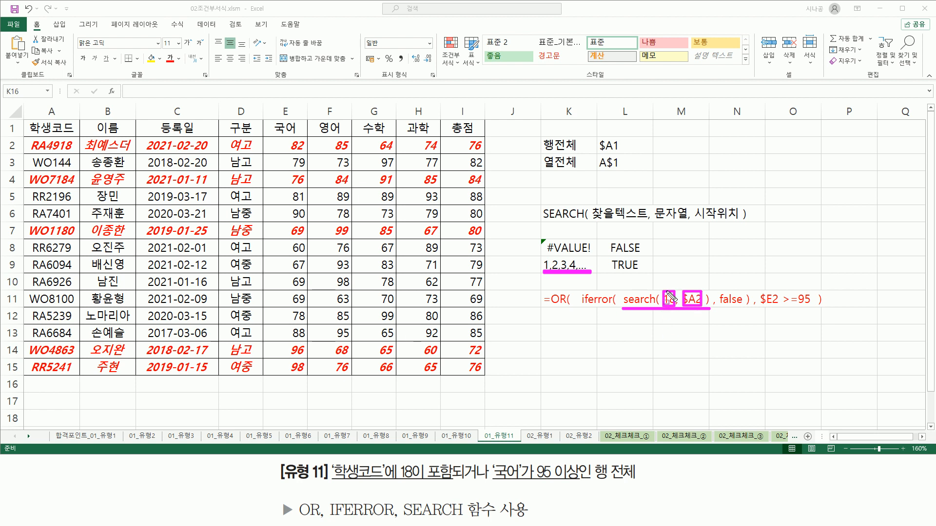
pyautogui.moveTo(539, 237)
pyautogui.mouseDown()
pyautogui.moveTo(554, 258)
pyautogui.moveTo(598, 260)
pyautogui.mouseUp()
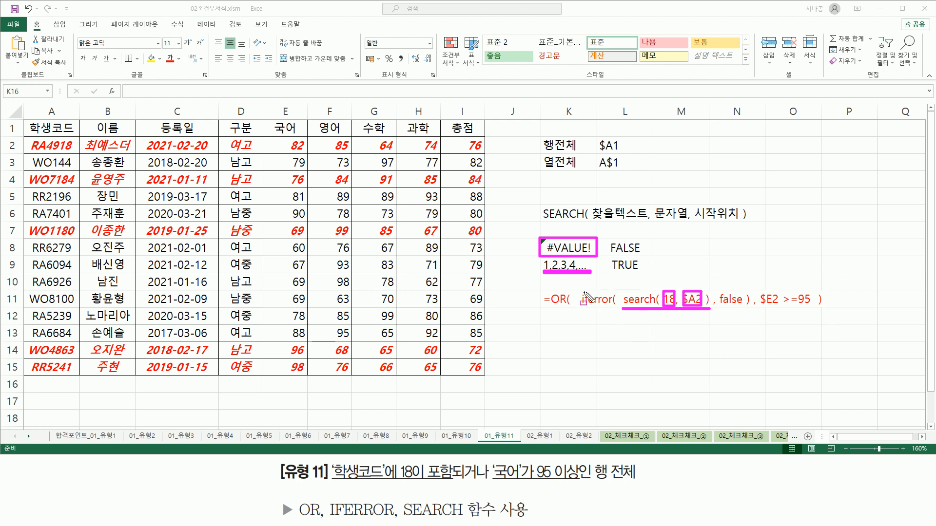
pyautogui.moveTo(577, 283)
pyautogui.mouseDown()
pyautogui.moveTo(592, 306)
pyautogui.moveTo(731, 339)
pyautogui.moveTo(762, 336)
pyautogui.moveTo(755, 321)
pyautogui.mouseUp()
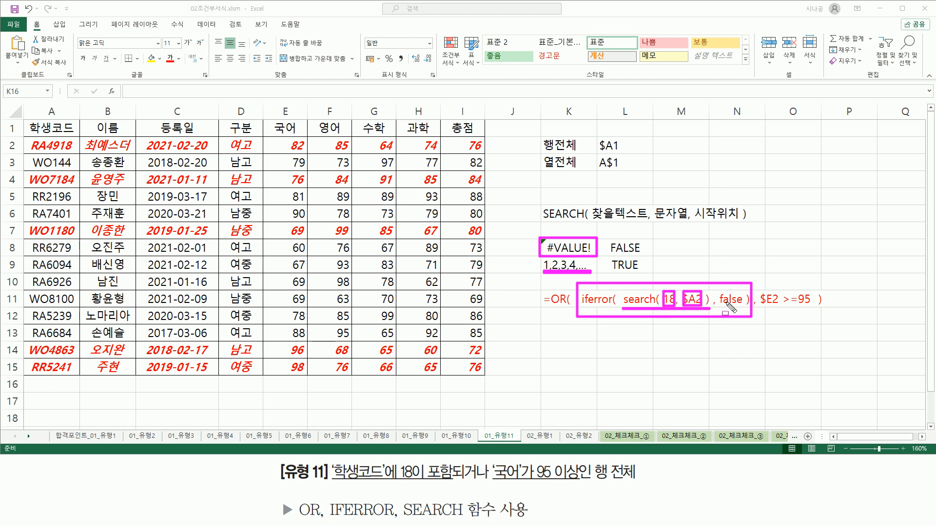
pyautogui.moveTo(719, 308); pyautogui.dragTo(742, 307)
pyautogui.moveTo(763, 308); pyautogui.dragTo(813, 308)
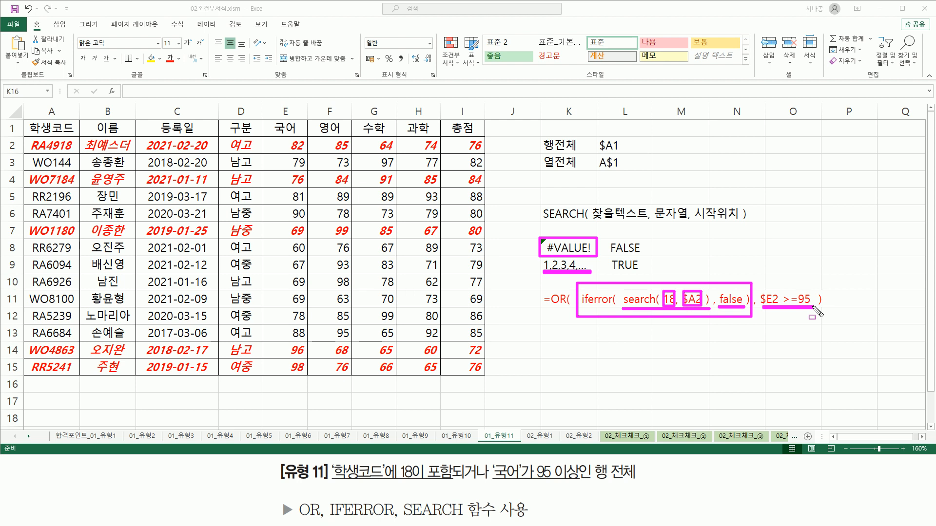
pyautogui.press('Escape')
pyautogui.hotkey('ctrl', '2')
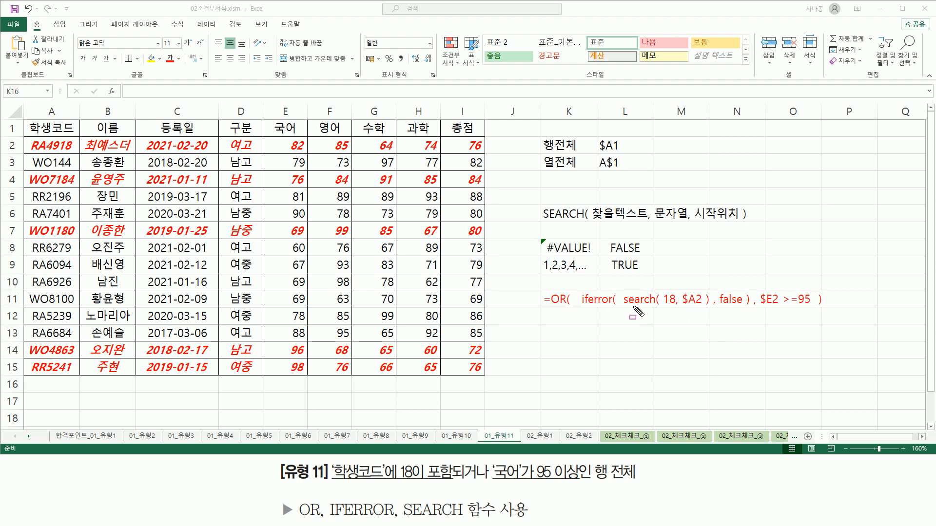
pyautogui.moveTo(580, 309); pyautogui.dragTo(710, 311)
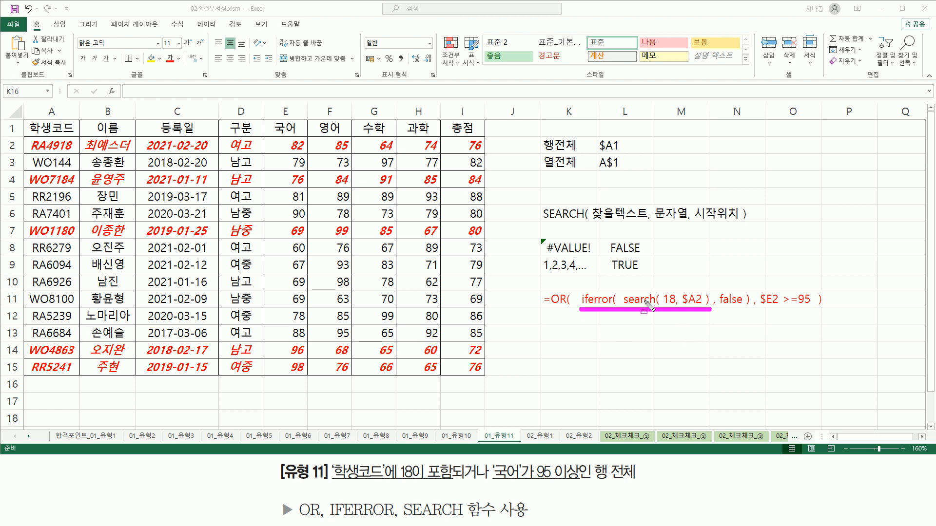
pyautogui.press('Escape')
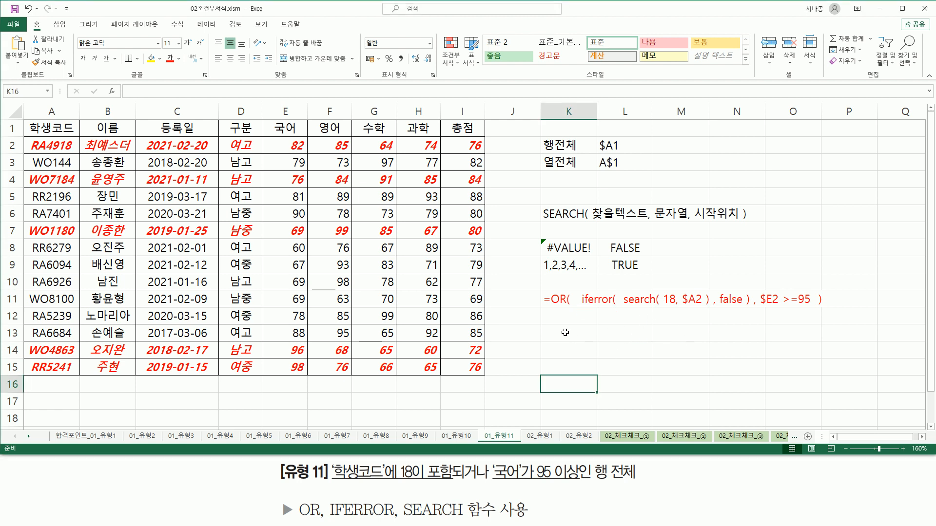